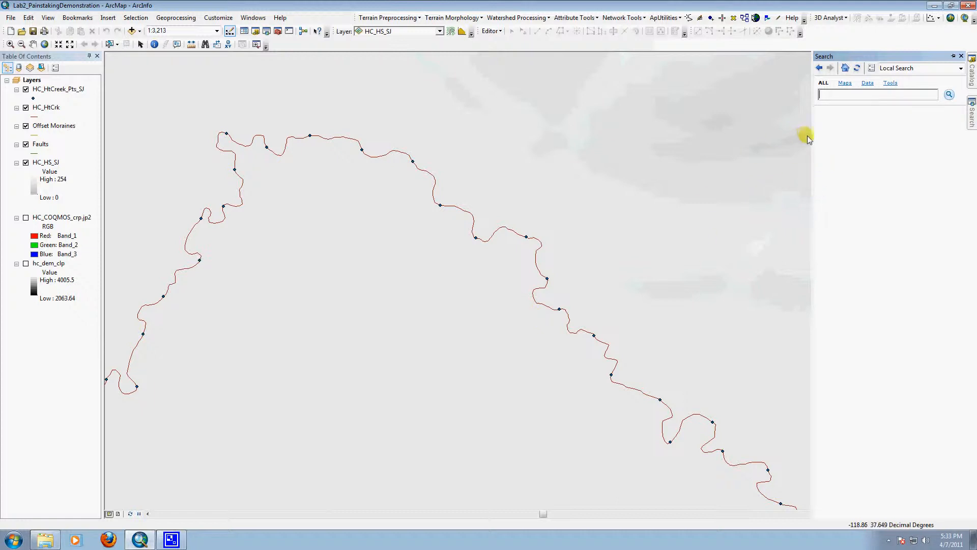
# Search the geoprocessing tools for "extract values to points (spatial analyst)" and open the Extract Values to Points tool.
pyautogui.click(897, 87)
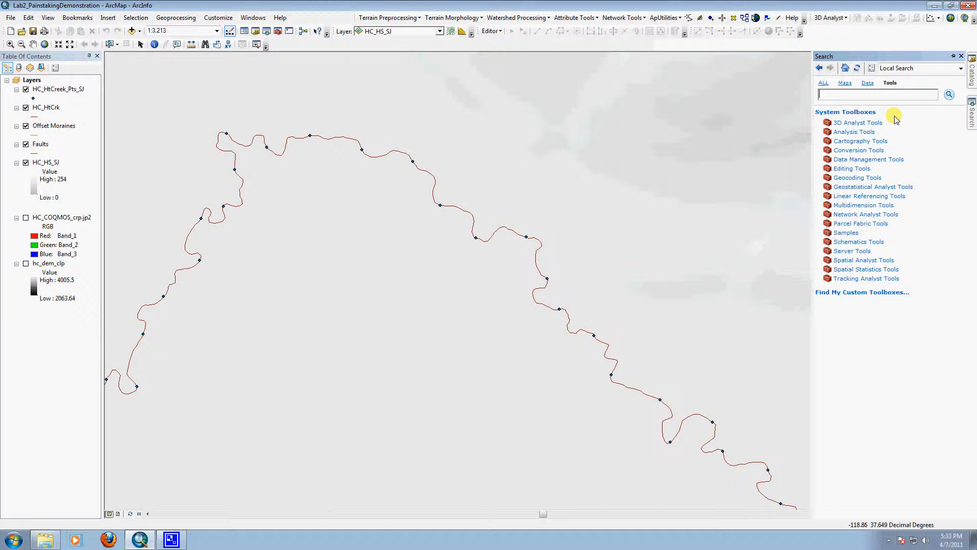
pyautogui.write('extra')
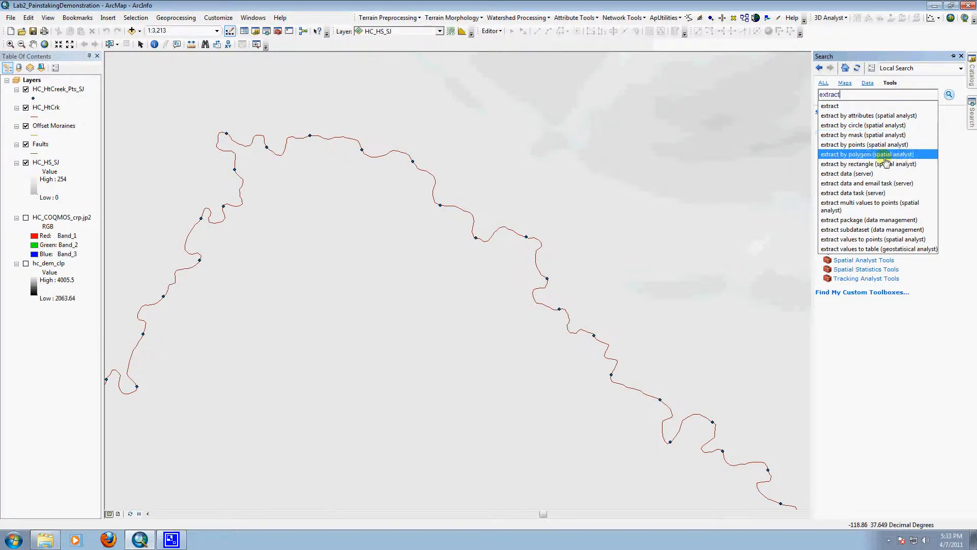
pyautogui.write('ct')
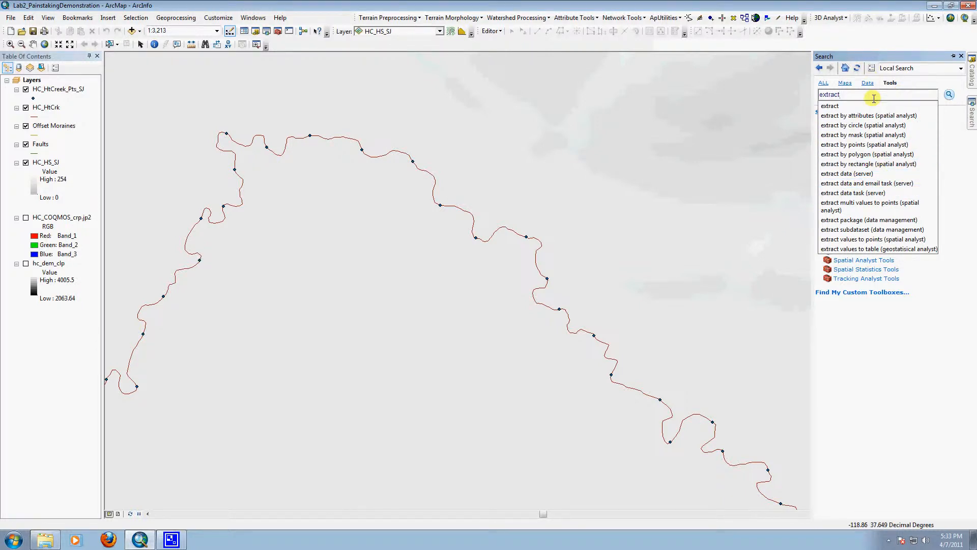
pyautogui.write(' values')
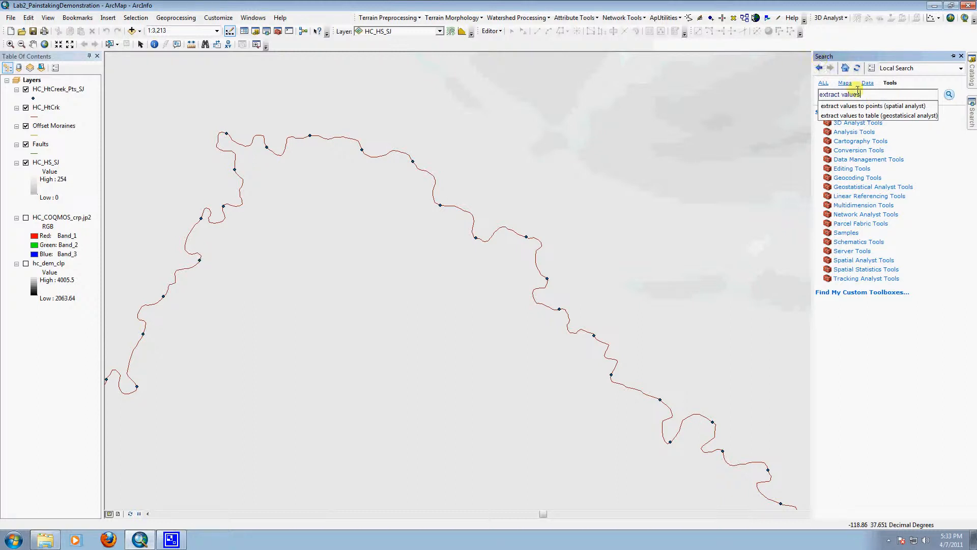
pyautogui.click(867, 106)
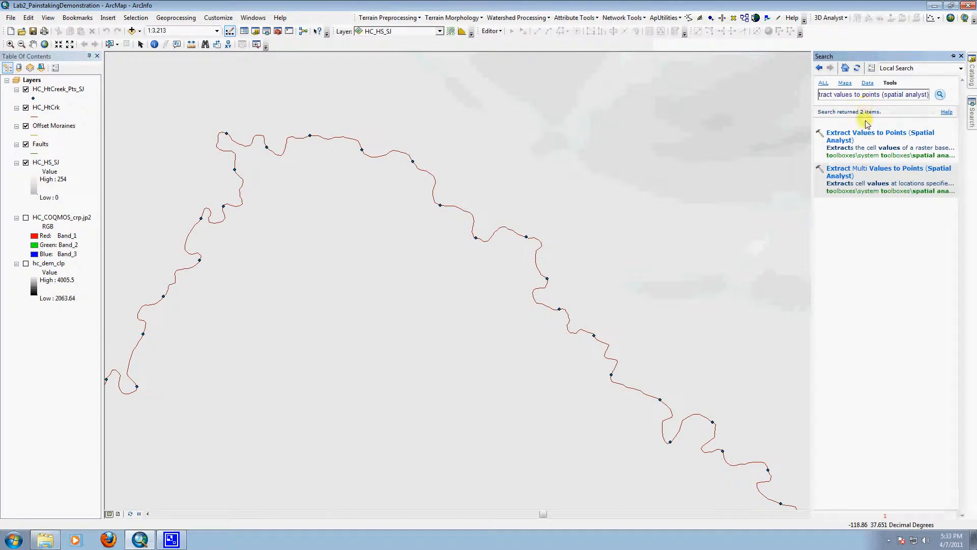
pyautogui.click(867, 138)
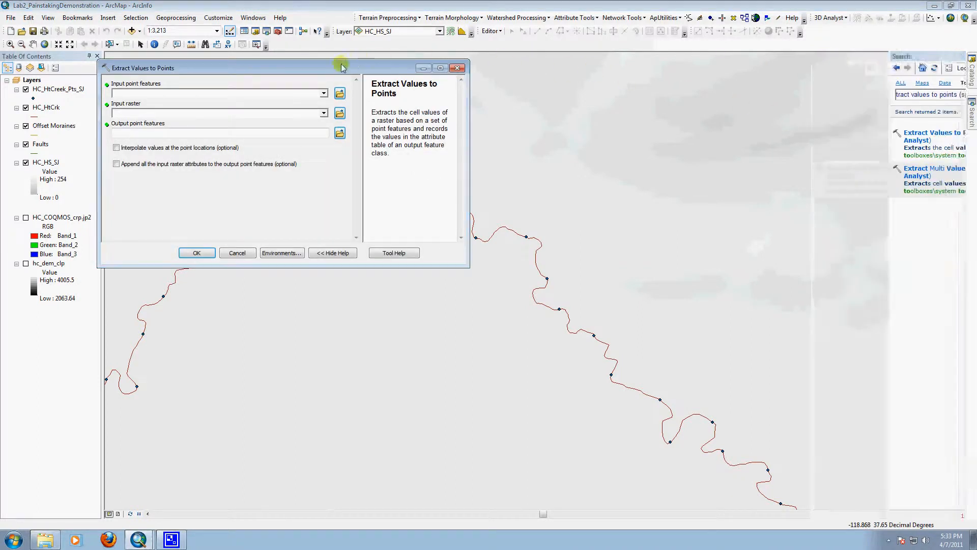
# Set HC_HtCreek_Pts_SJ as the input point features and hc_dem_clp as the input raster.
pyautogui.click(324, 93)
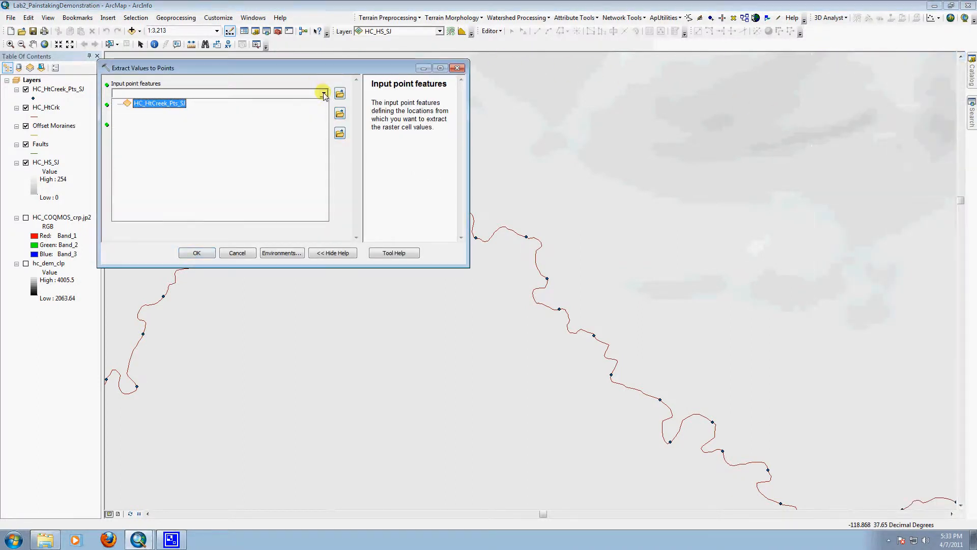
pyautogui.click(165, 104)
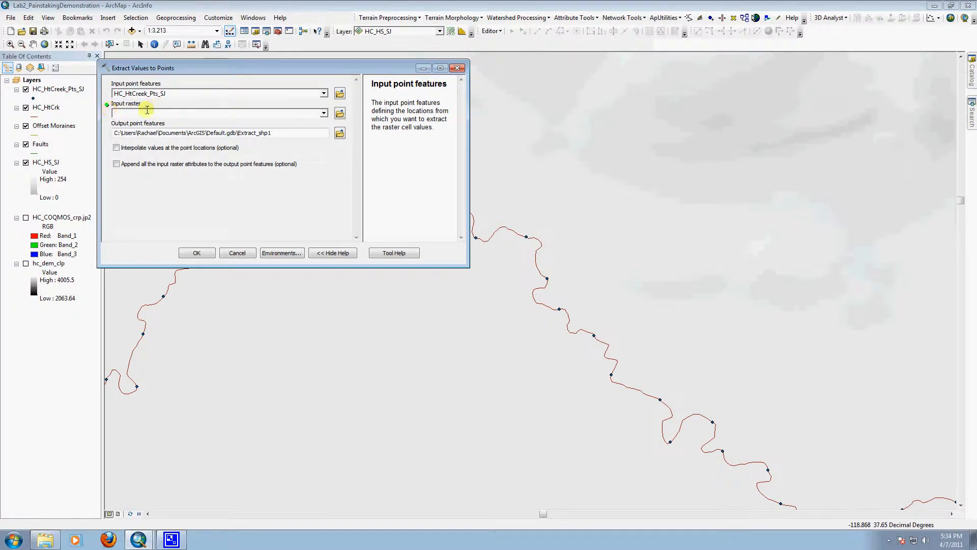
pyautogui.click(324, 114)
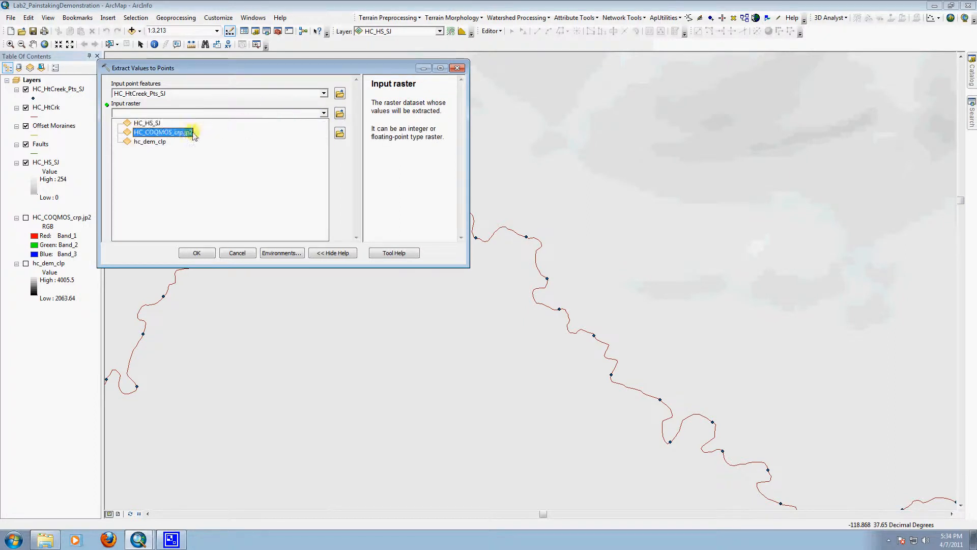
pyautogui.click(159, 146)
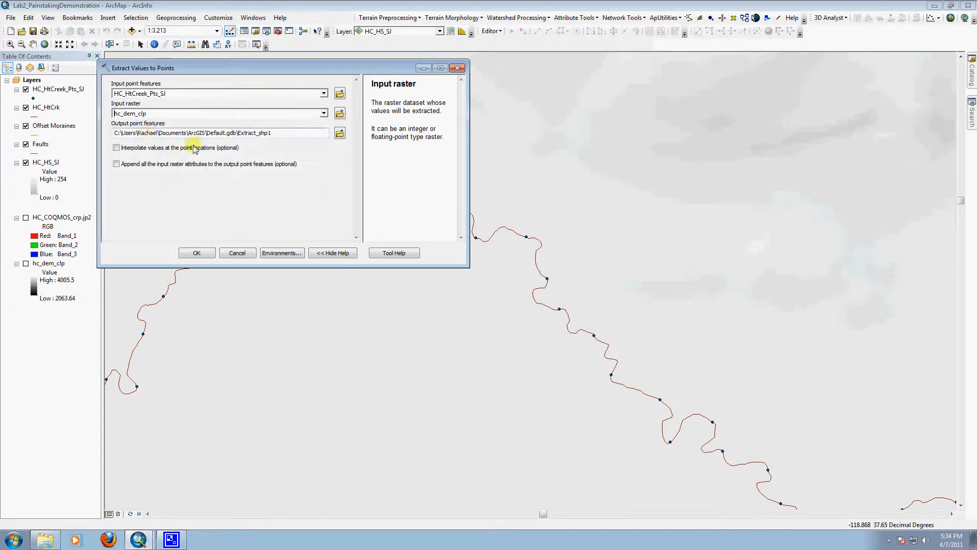
# Set the output point features to HC_HtCreek_Extrct in the Creek folder and run the extraction.
pyautogui.click(339, 133)
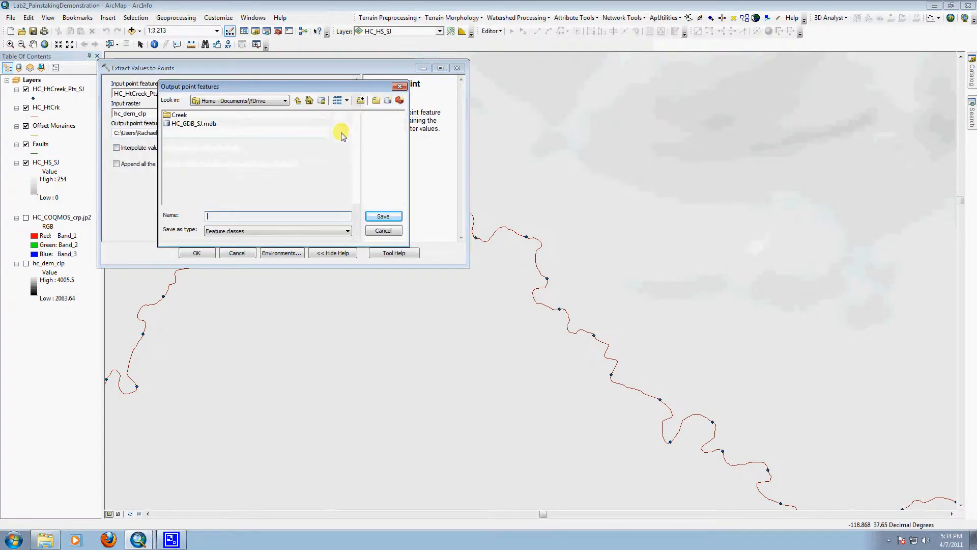
pyautogui.doubleClick(184, 116)
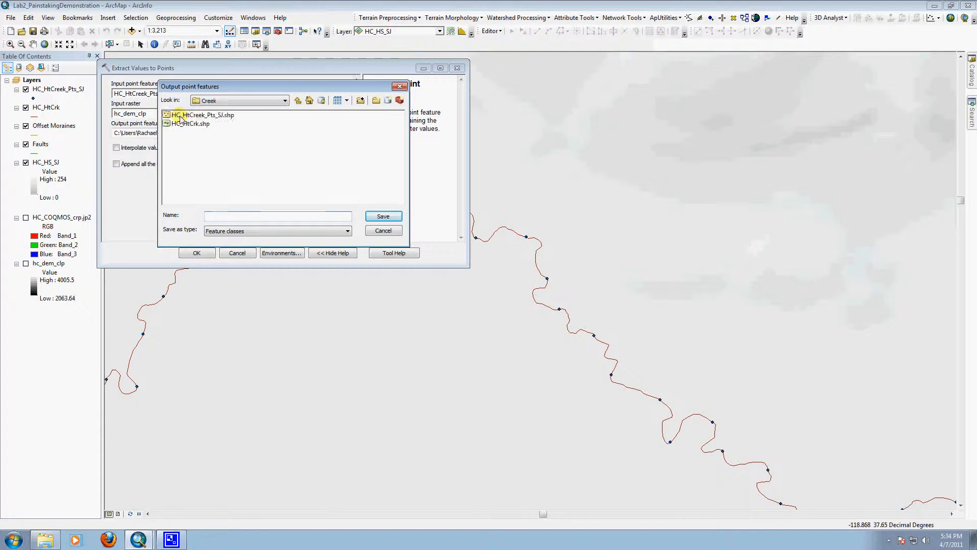
pyautogui.click(236, 219)
pyautogui.write('HC')
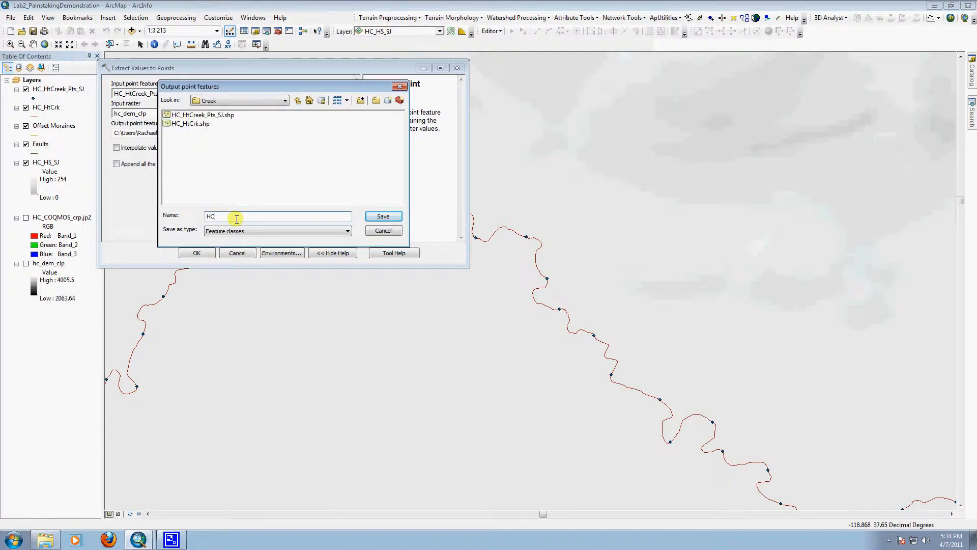
pyautogui.write('_HtCreek_Extrct')
pyautogui.press('Return')
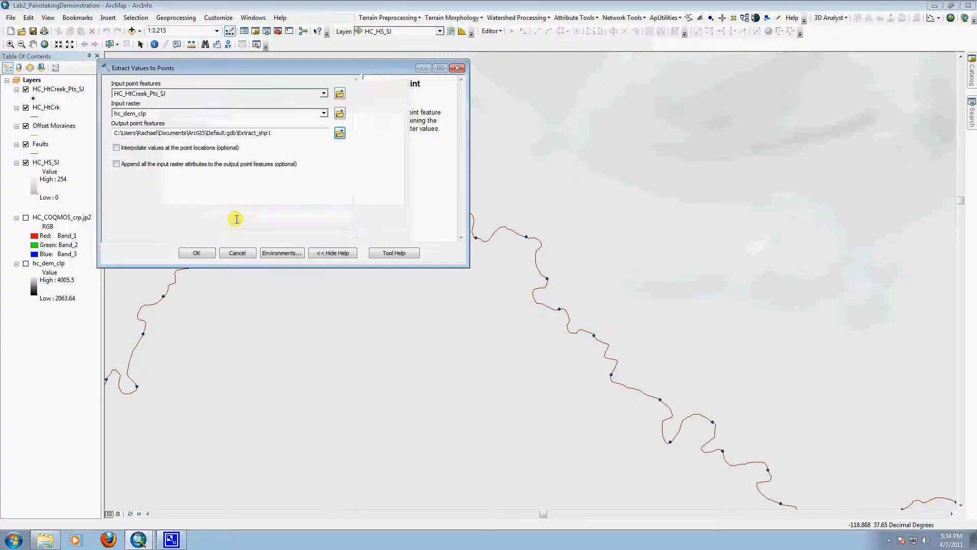
pyautogui.click(205, 254)
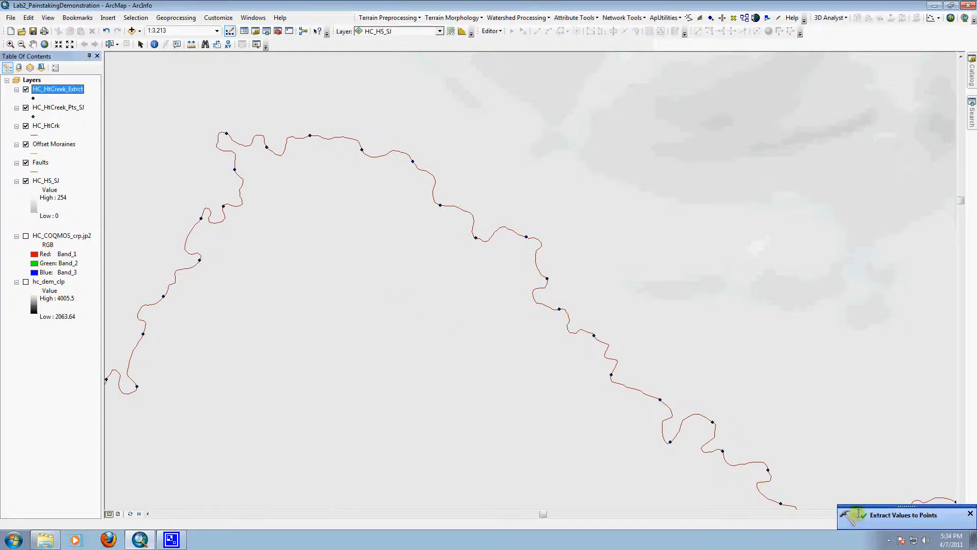
# Open the attribute table of the HC_HtCreek_Extrct layer and review the RASTERVALU column through to the last record.
pyautogui.rightClick(44, 92)
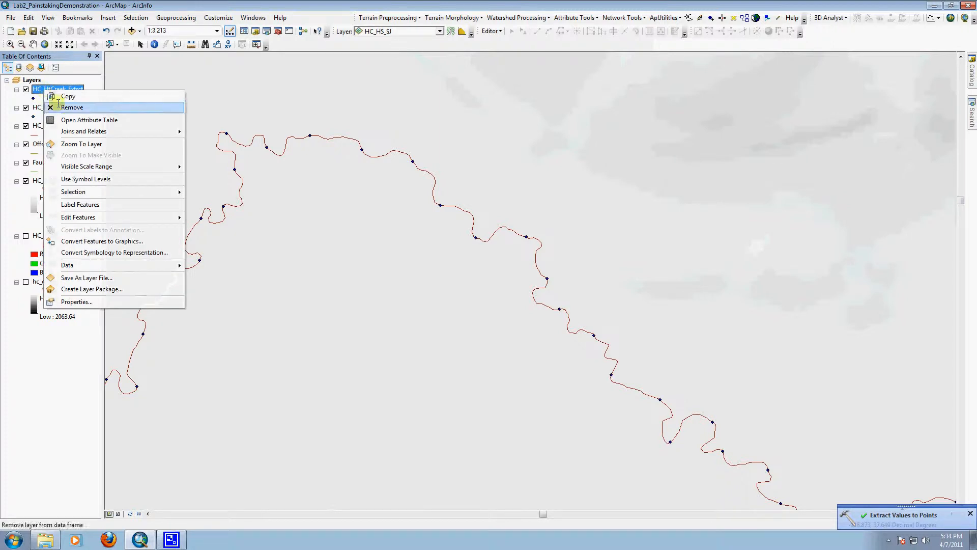
pyautogui.click(69, 119)
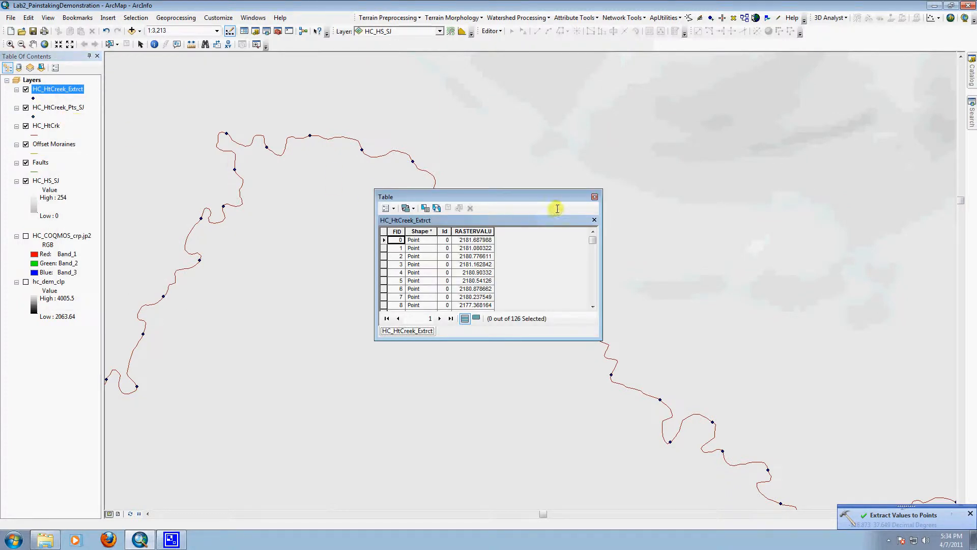
pyautogui.moveTo(534, 197); pyautogui.dragTo(451, 135)
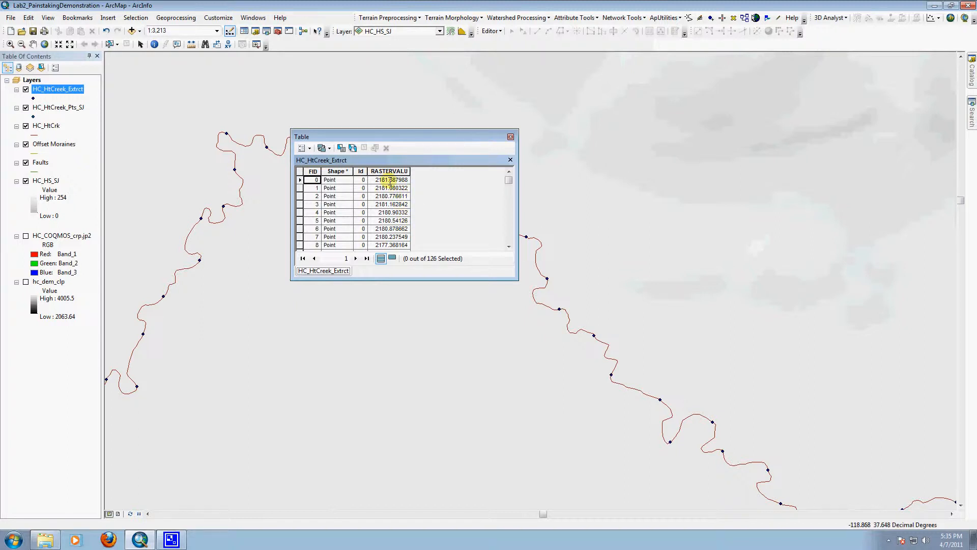
pyautogui.click(509, 246)
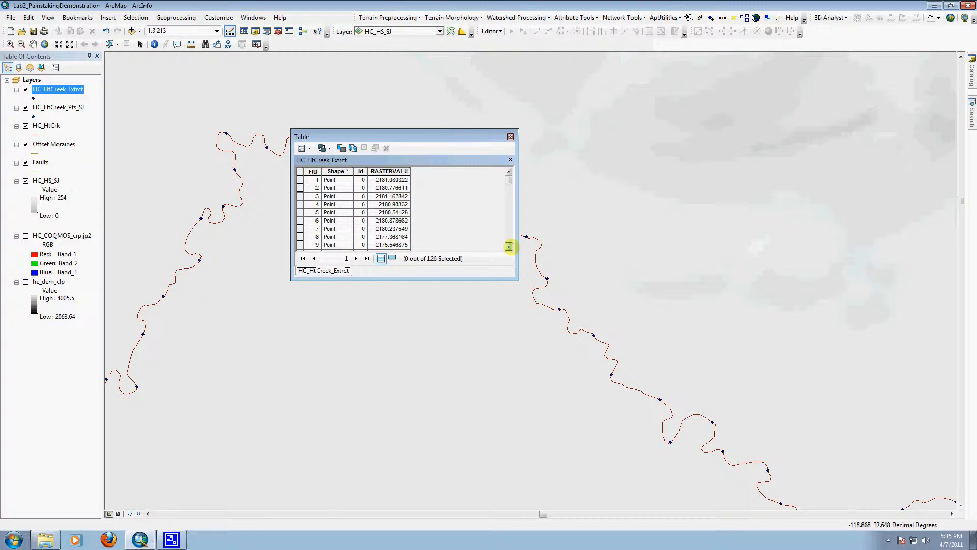
pyautogui.click(509, 172)
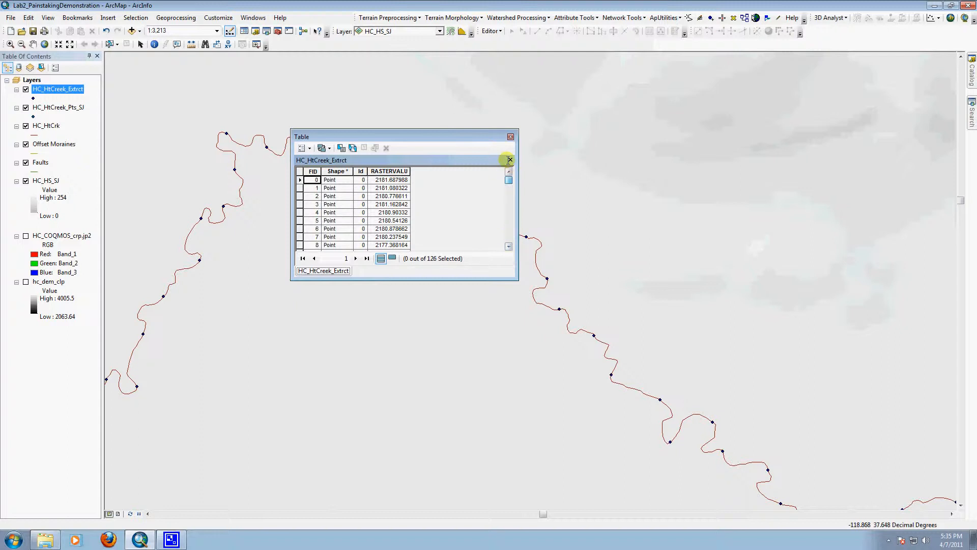
pyautogui.moveTo(509, 179); pyautogui.dragTo(509, 245)
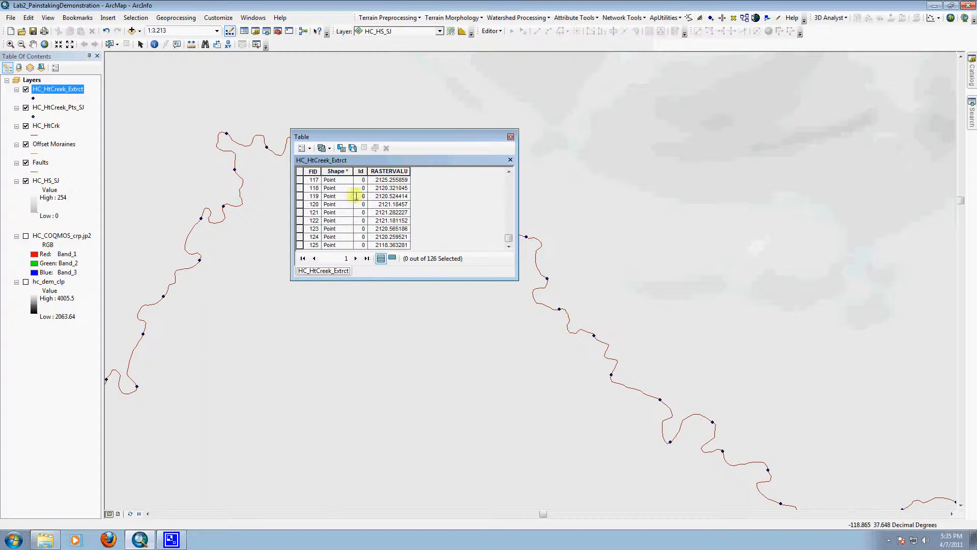
pyautogui.click(304, 149)
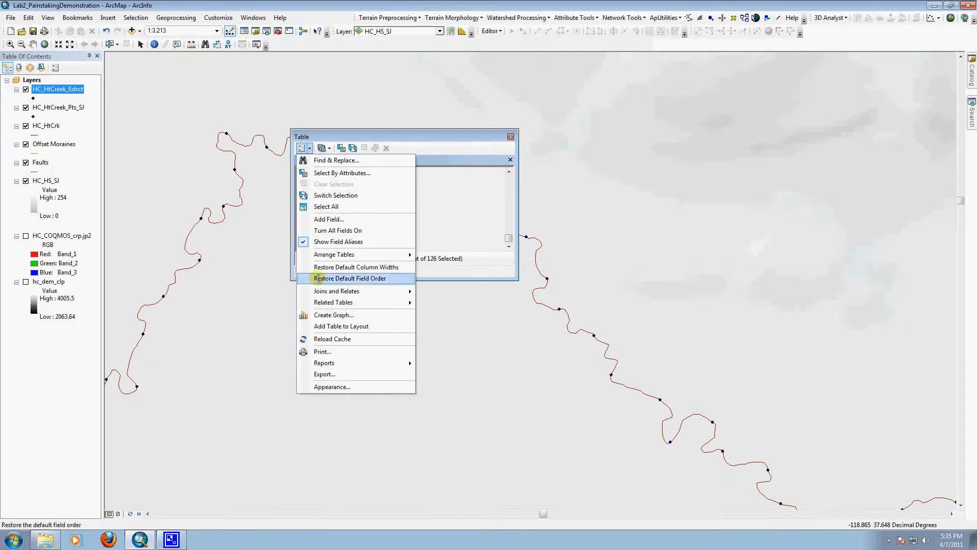
pyautogui.click(324, 374)
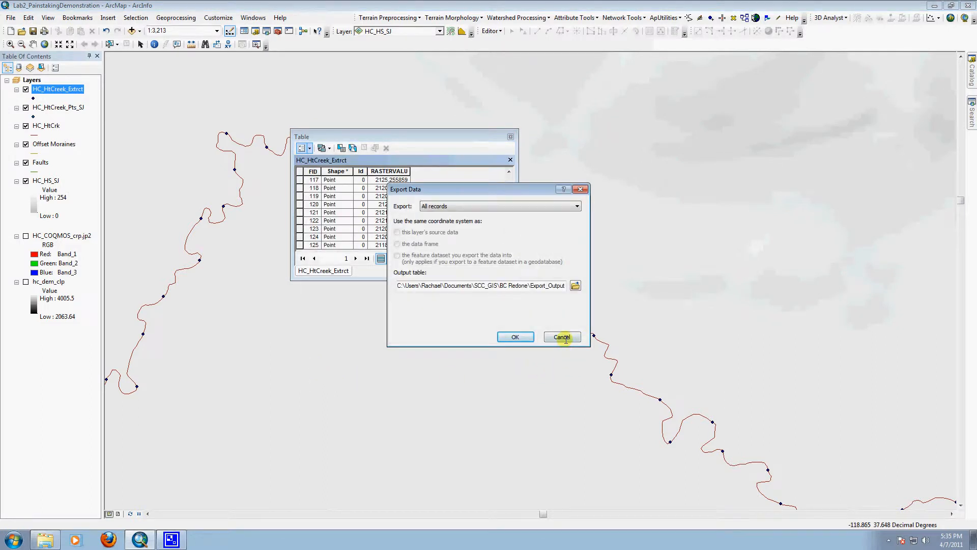
pyautogui.click(562, 337)
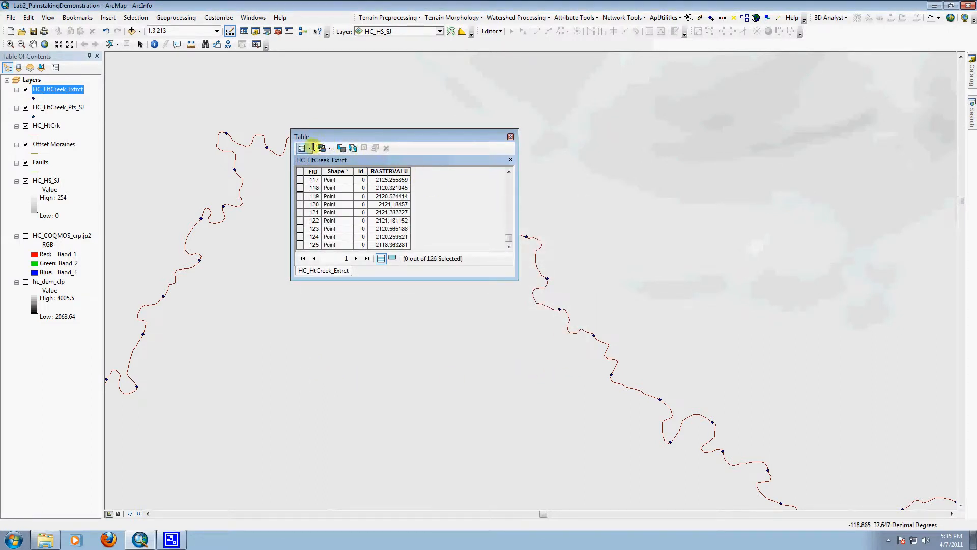
# Add a Short Integer field named HorizontalDist to the table, accepting the shortened name Horizontal.
pyautogui.click(304, 148)
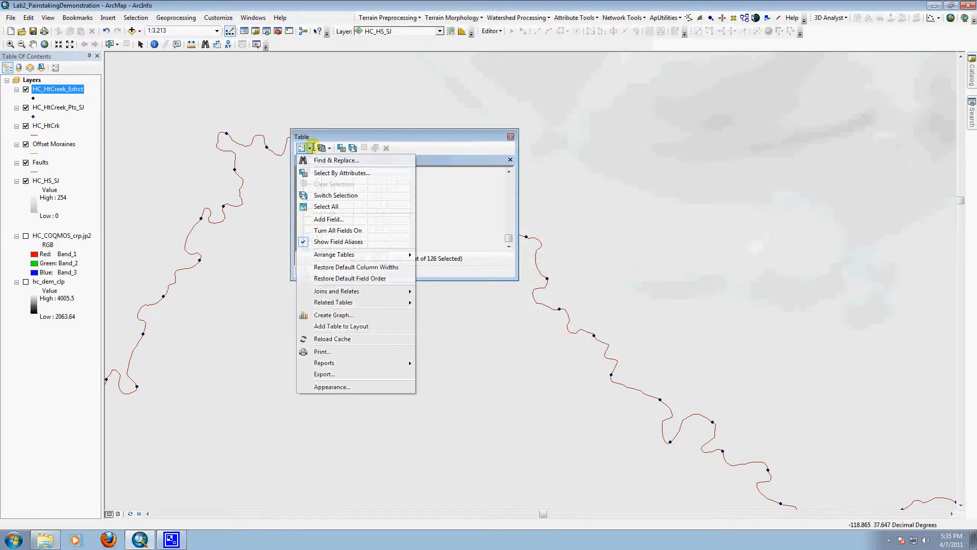
pyautogui.click(330, 219)
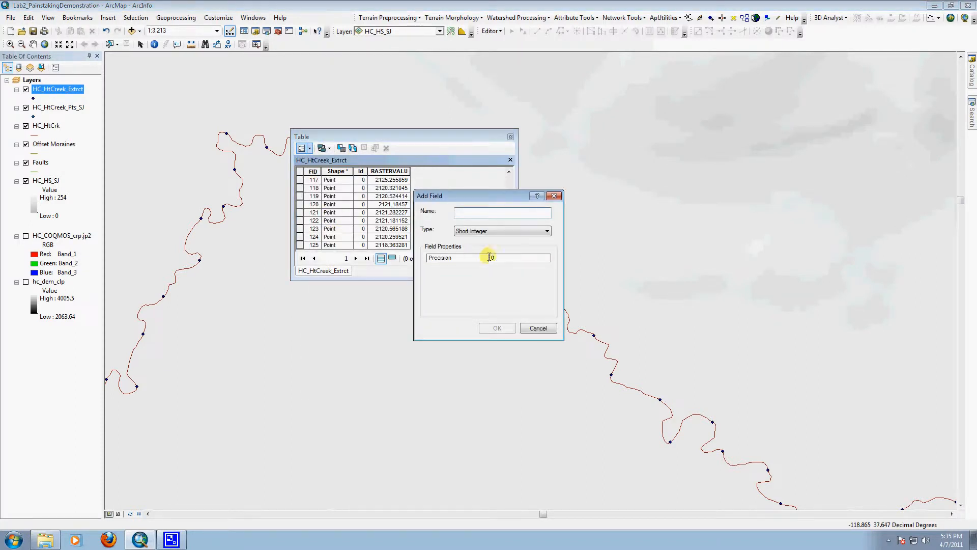
pyautogui.click(519, 232)
pyautogui.click(520, 233)
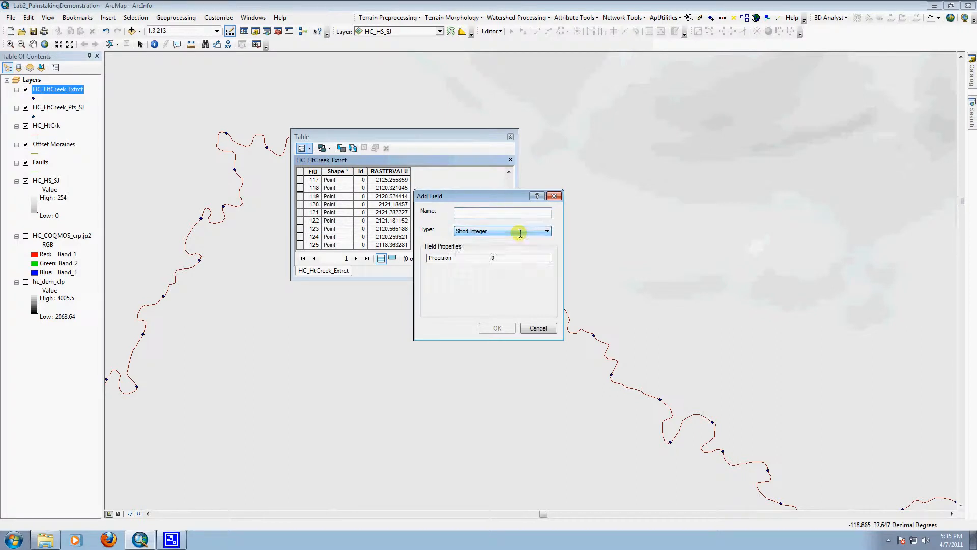
pyautogui.click(508, 213)
pyautogui.write('HorizontalDist')
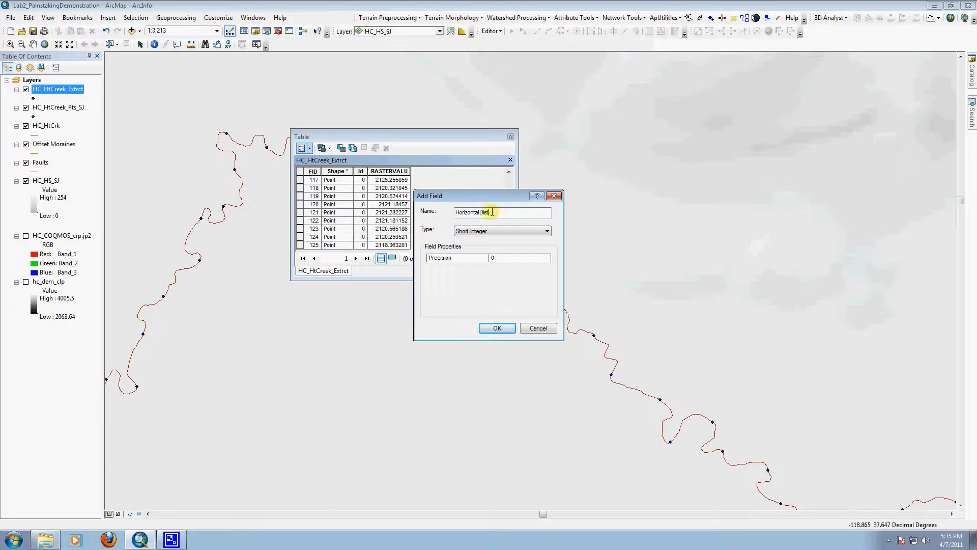
pyautogui.click(498, 328)
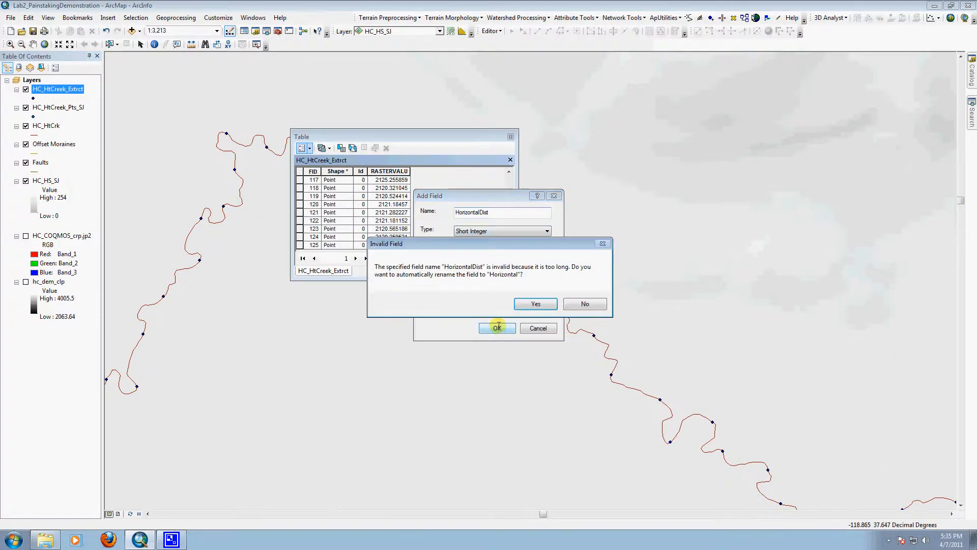
pyautogui.click(527, 303)
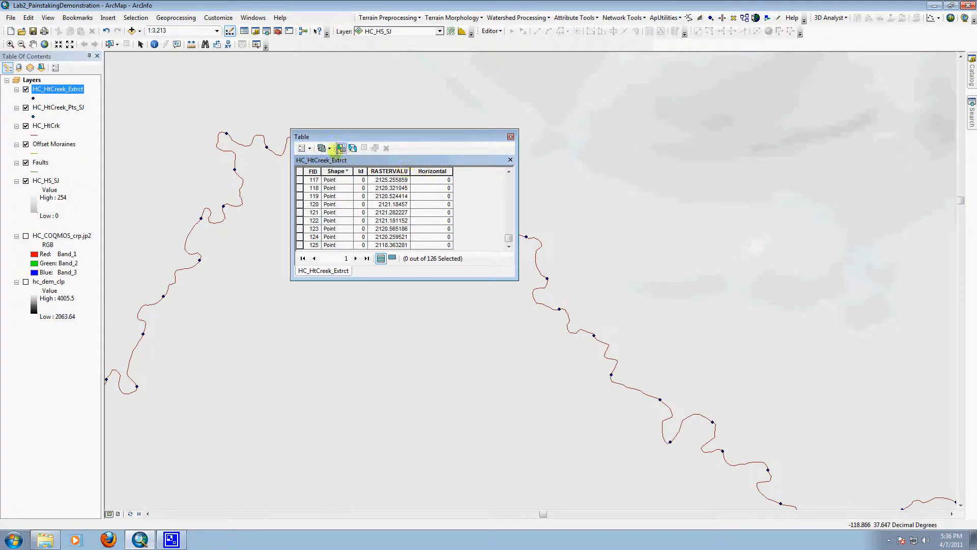
# Set up an export of all records in the HC_HtCreek_Extrct table with Text File as the output type.
pyautogui.click(441, 180)
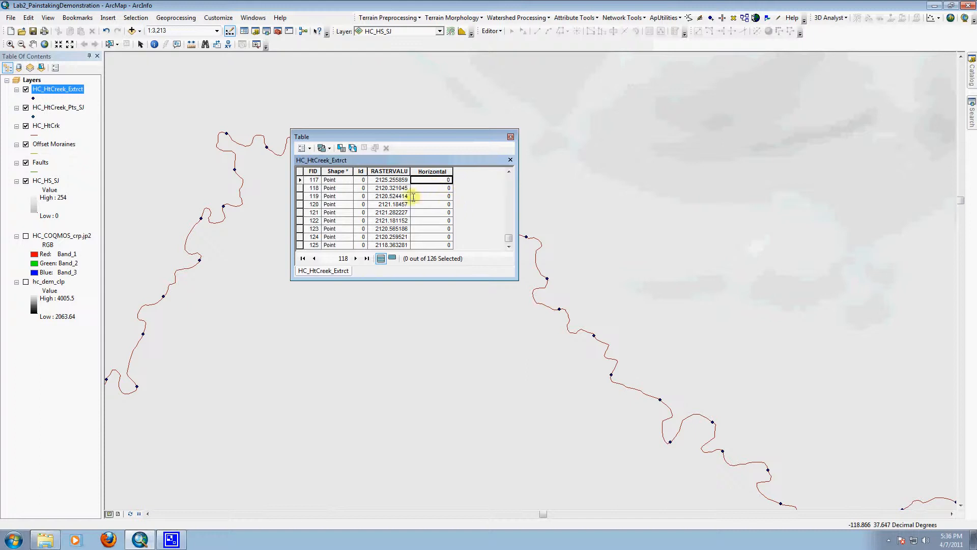
pyautogui.click(308, 147)
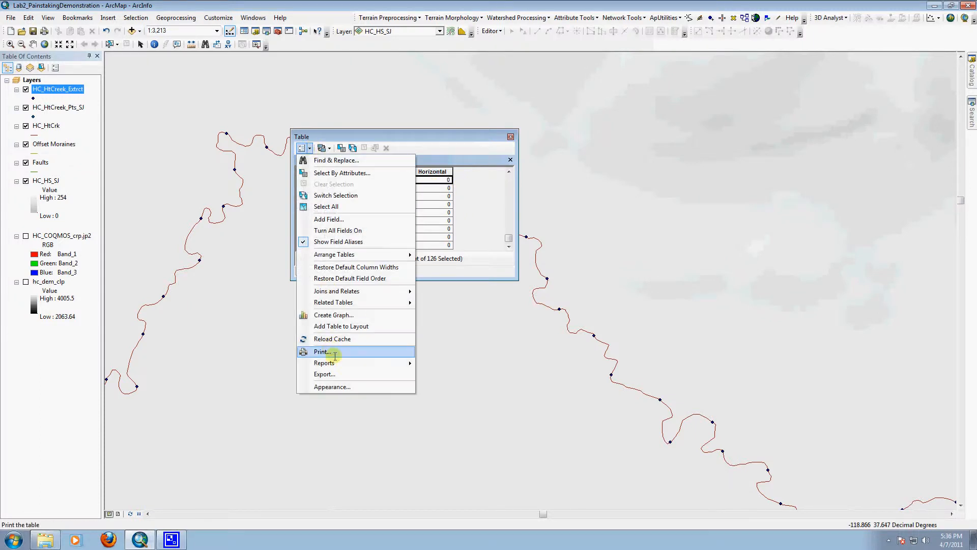
pyautogui.click(352, 373)
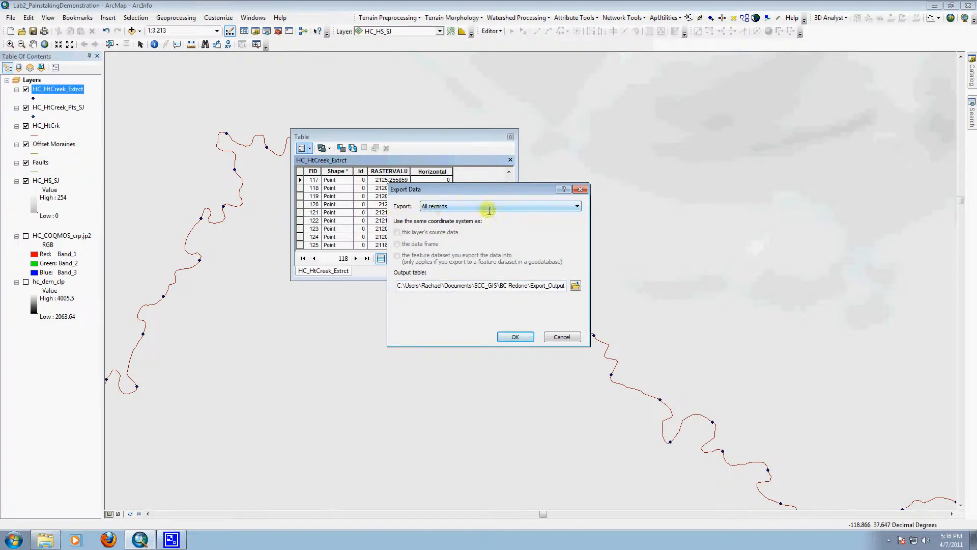
pyautogui.click(576, 285)
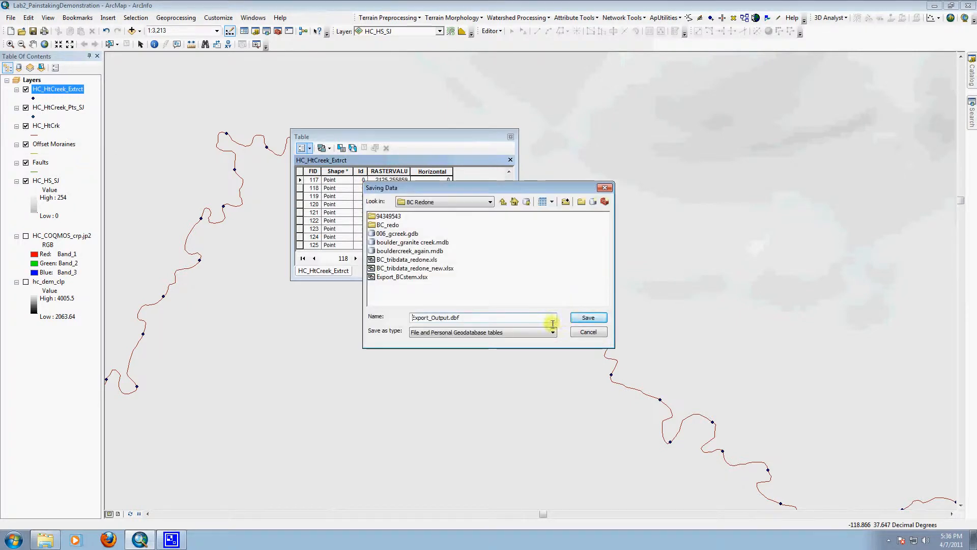
pyautogui.click(543, 333)
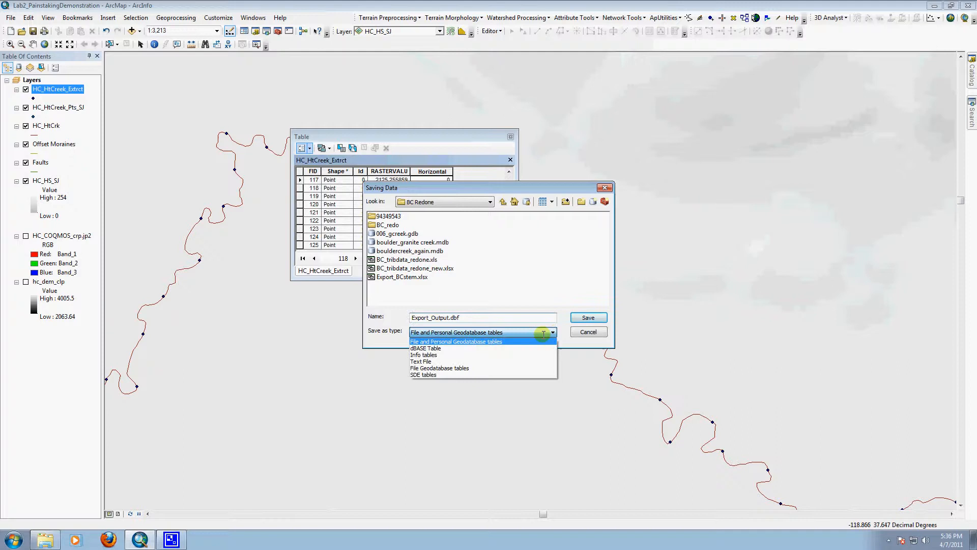
pyautogui.click(522, 361)
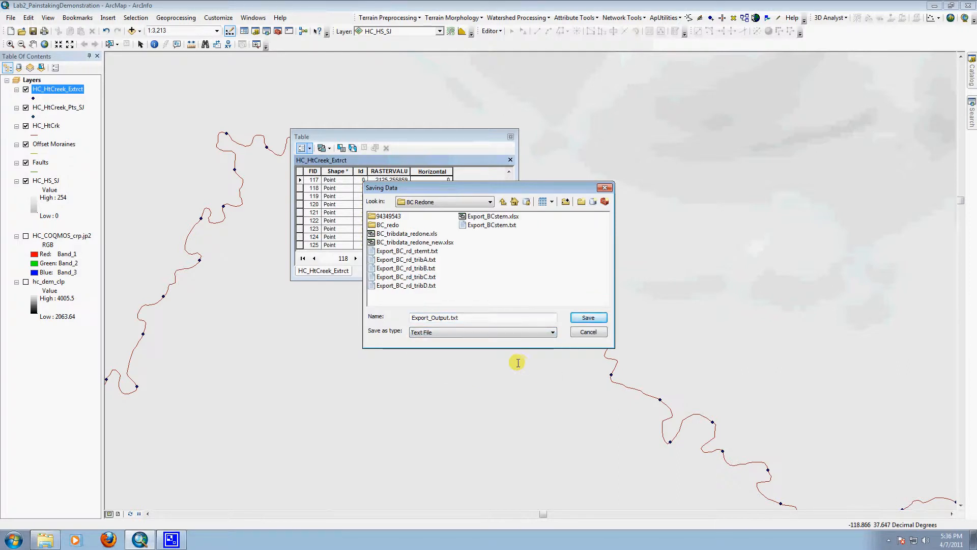
# Export the table as HotCrk_LongPro.txt into the Creek folder of YDrive and add it to the current map.
pyautogui.click(483, 201)
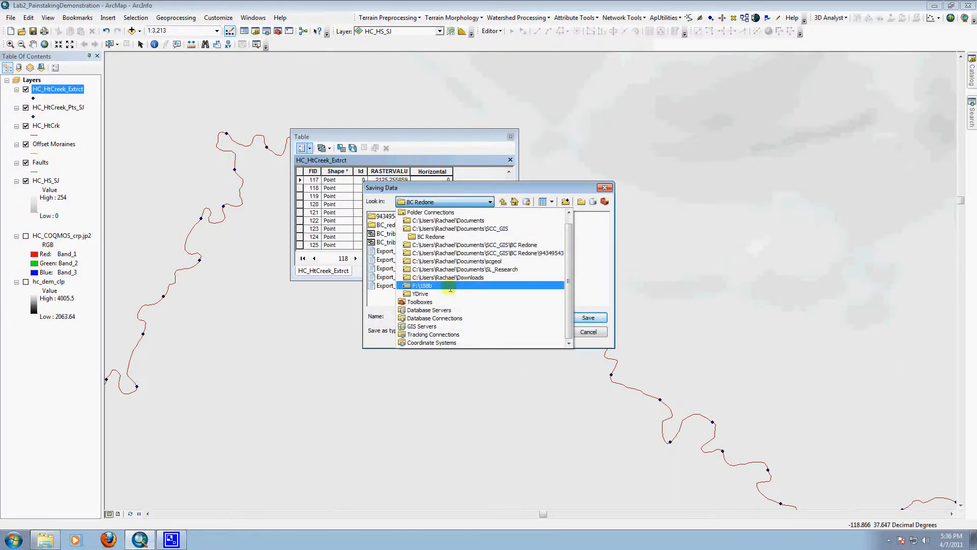
pyautogui.click(439, 294)
pyautogui.doubleClick(383, 216)
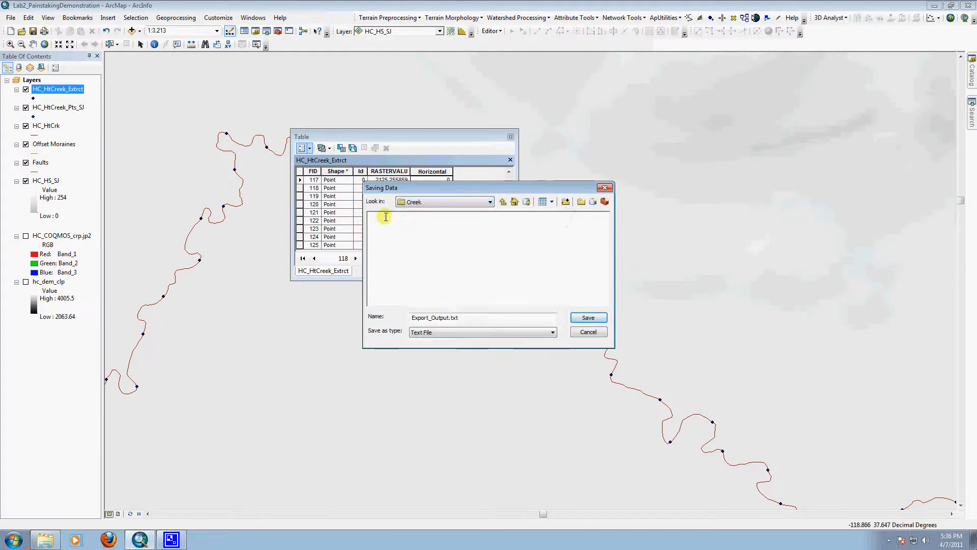
pyautogui.click(446, 319)
pyautogui.moveTo(448, 319); pyautogui.dragTo(402, 317)
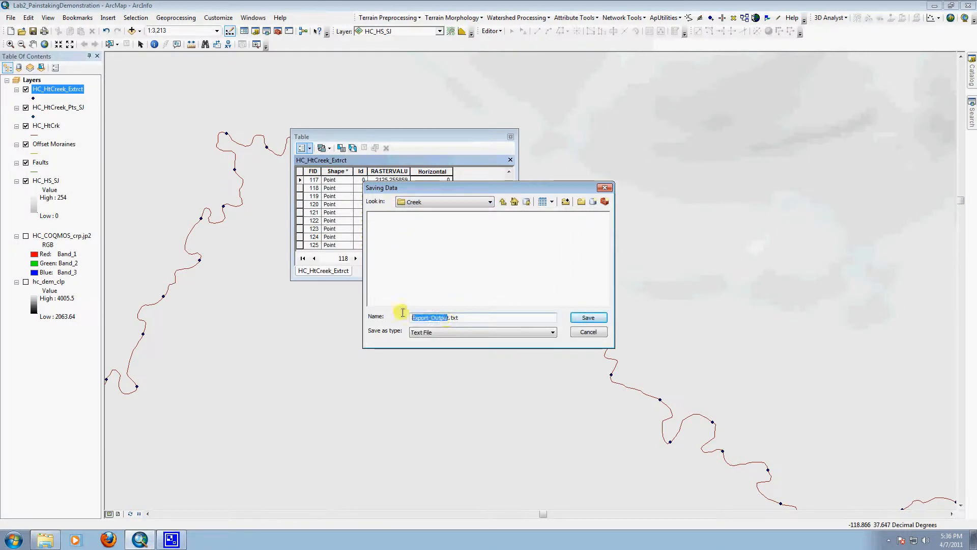
pyautogui.press('BackSpace')
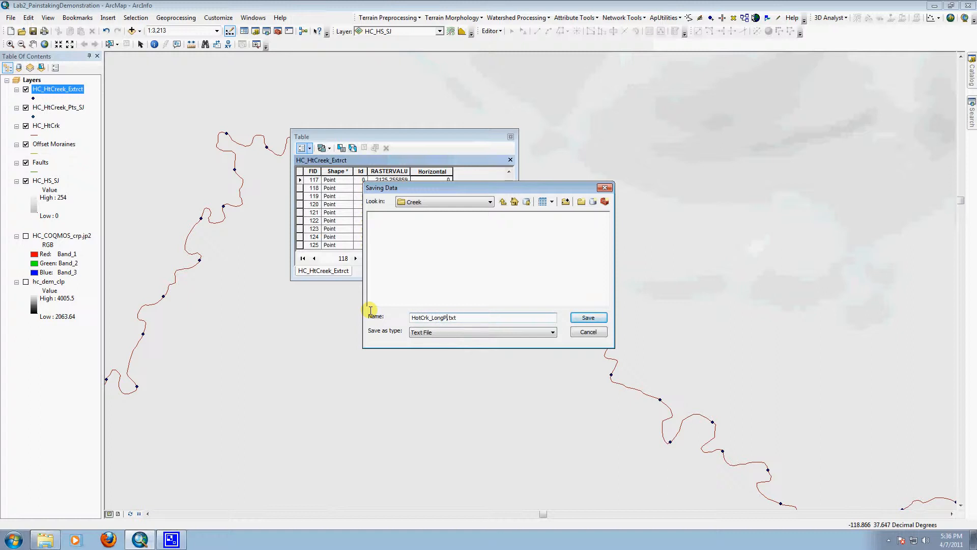
pyautogui.click(583, 317)
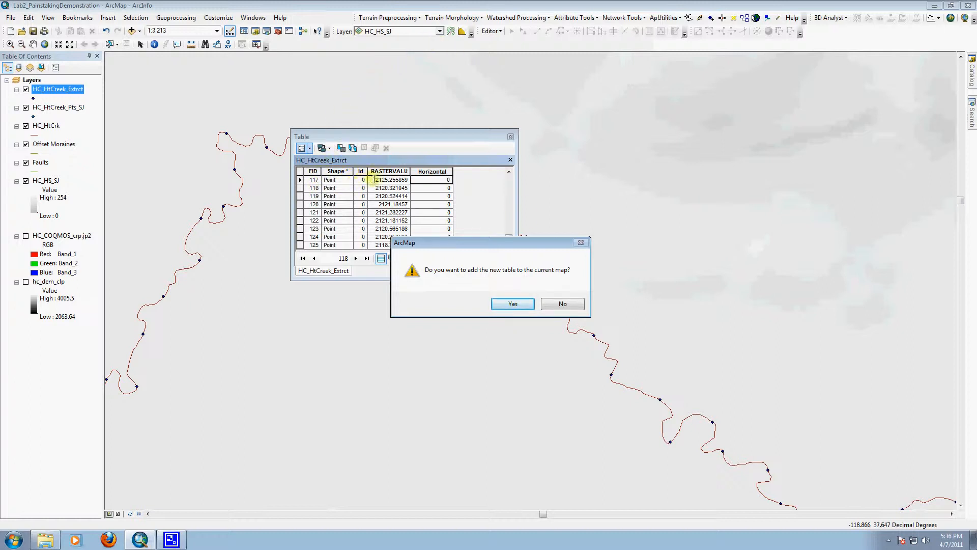
pyautogui.click(513, 304)
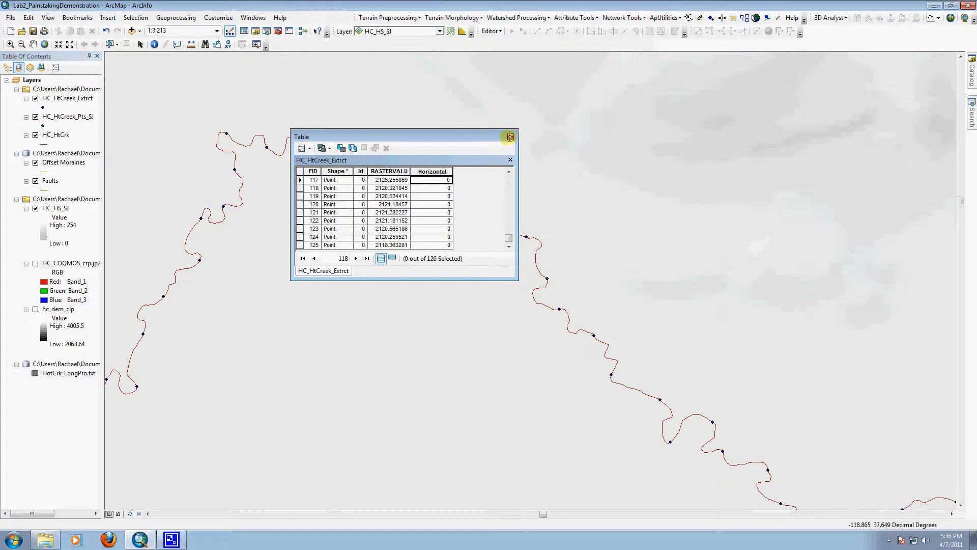
# Close the attribute table, switch to Windows Explorer, and open the Creek folder inside YDrive in the Documents library.
pyautogui.click(511, 137)
pyautogui.click(935, 5)
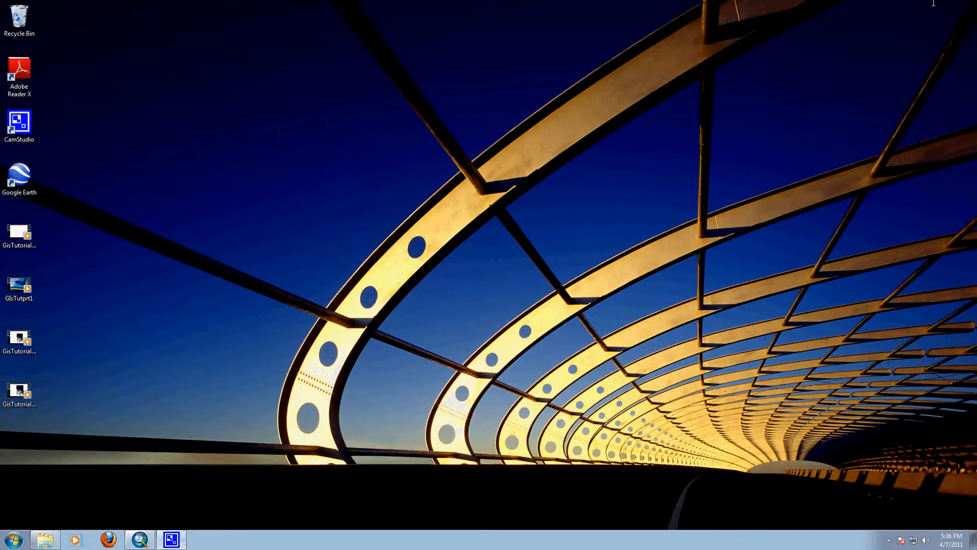
pyautogui.click(47, 533)
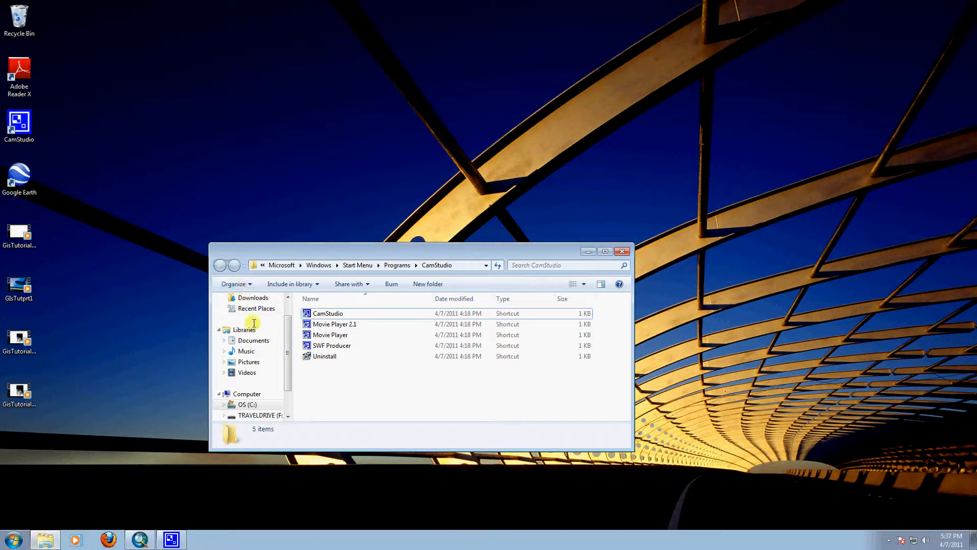
pyautogui.click(248, 340)
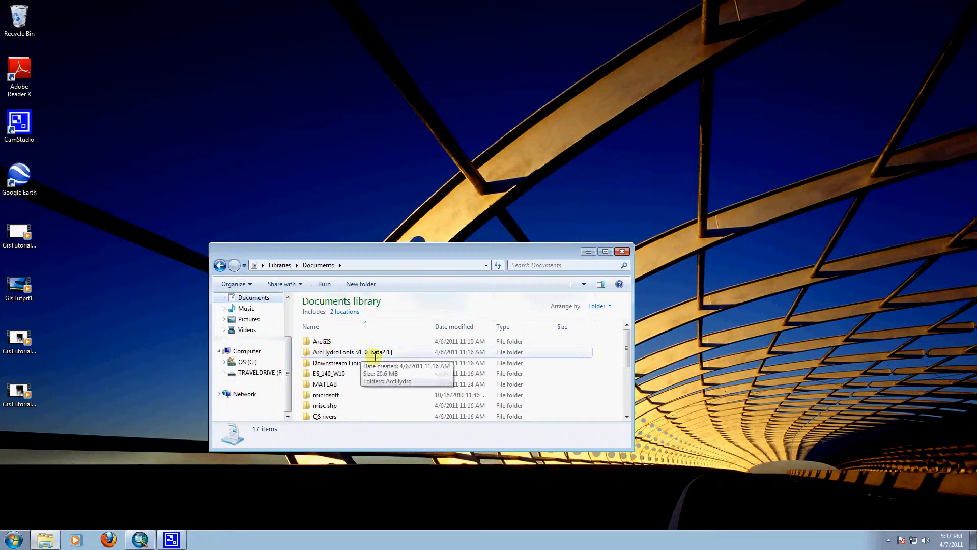
pyautogui.moveTo(473, 251); pyautogui.dragTo(470, 113)
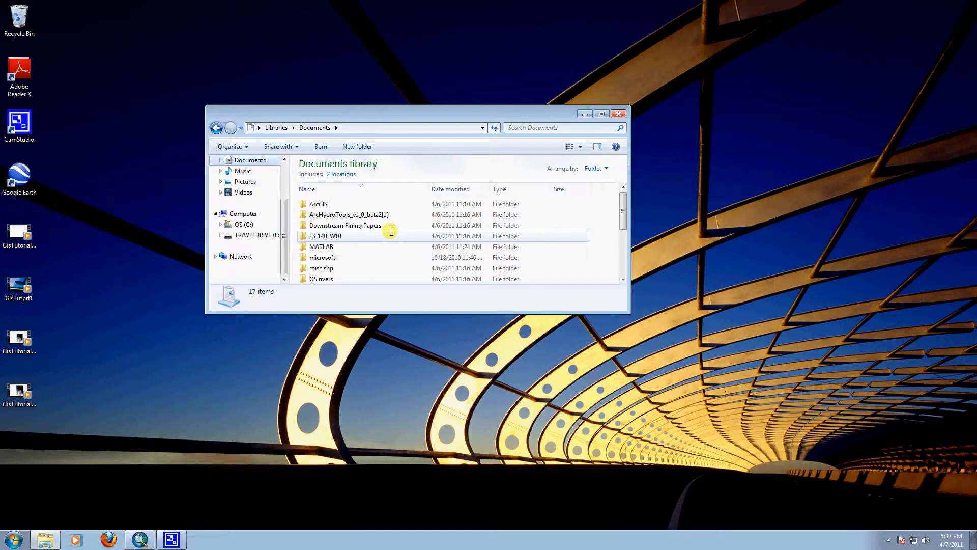
pyautogui.moveTo(622, 203); pyautogui.dragTo(623, 256)
pyautogui.doubleClick(357, 267)
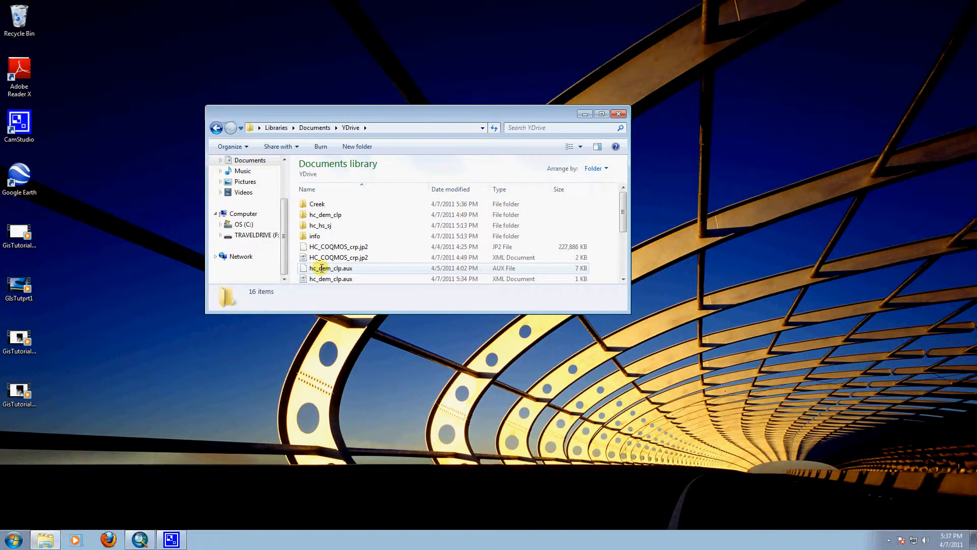
pyautogui.click(602, 113)
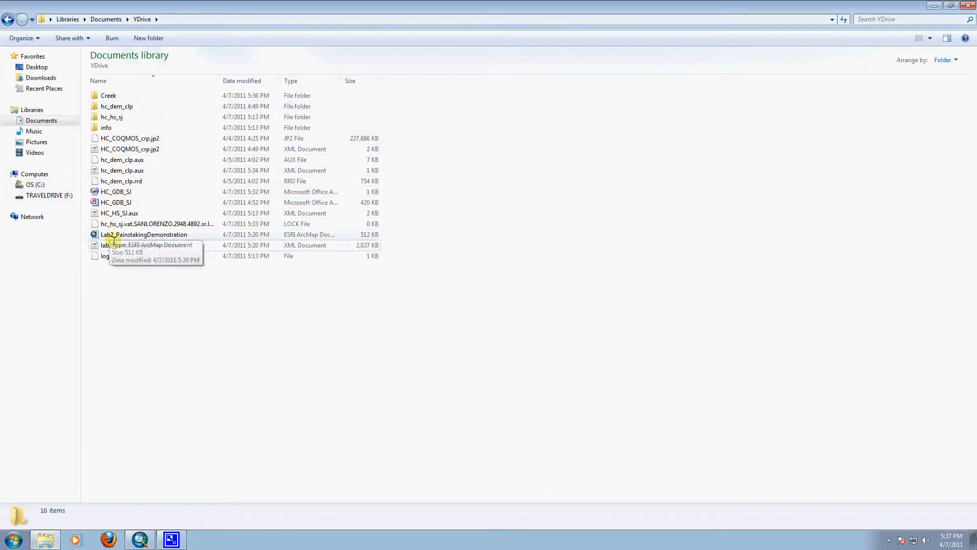
pyautogui.doubleClick(108, 95)
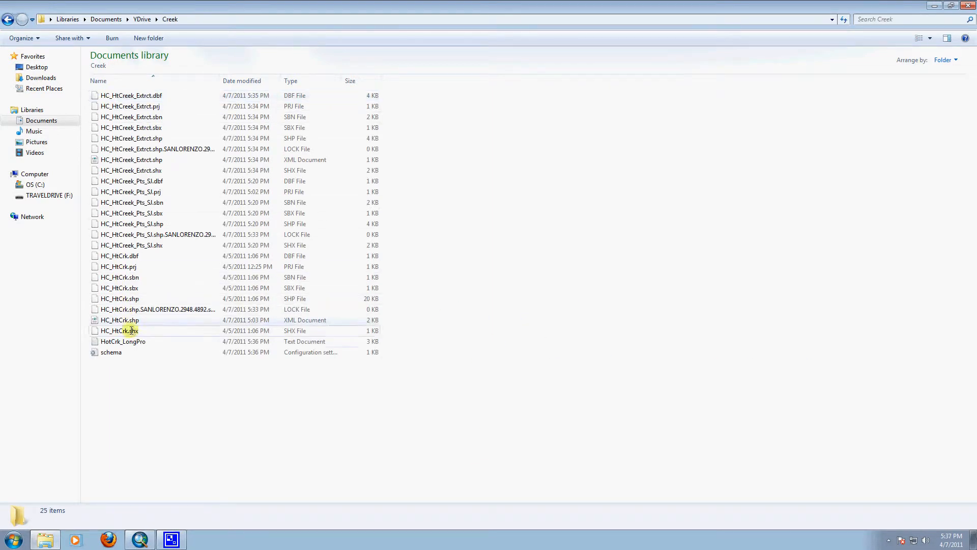
# Examine the HotCrk_LongPro text document and the component files of the HC_HtCrk shapefile, including its .shp, .dbf, .prj, .sbn and .sbx files.
pyautogui.click(143, 342)
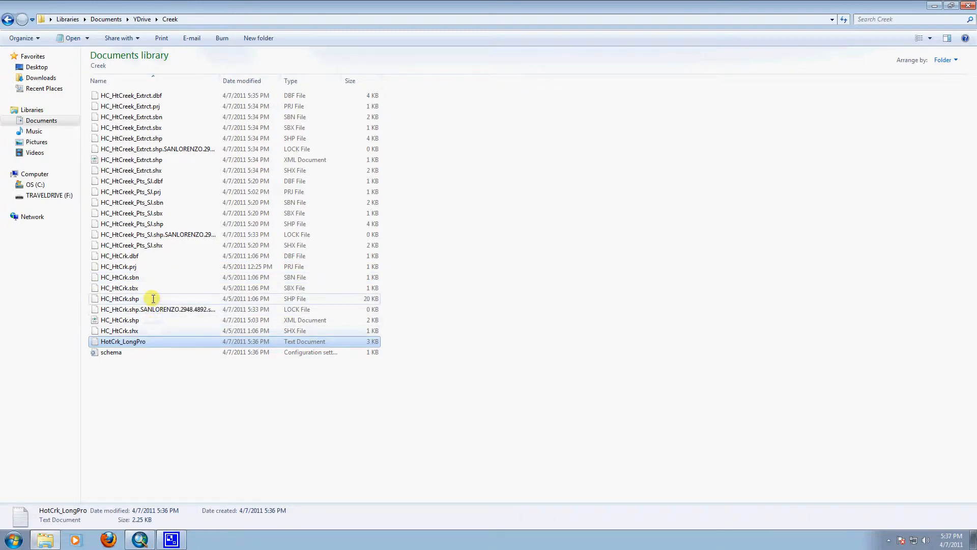
pyautogui.click(119, 300)
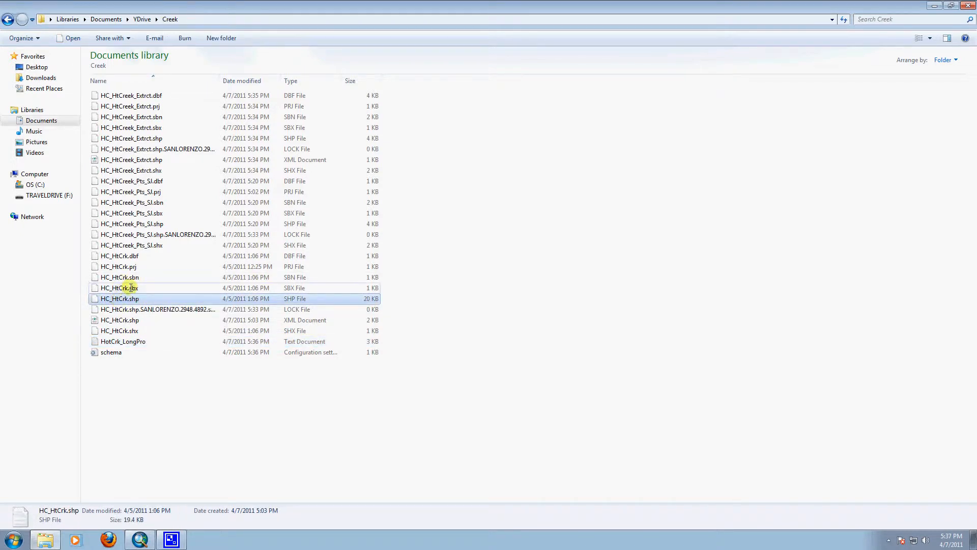
pyautogui.click(128, 288)
pyautogui.click(131, 279)
pyautogui.click(128, 267)
pyautogui.click(127, 256)
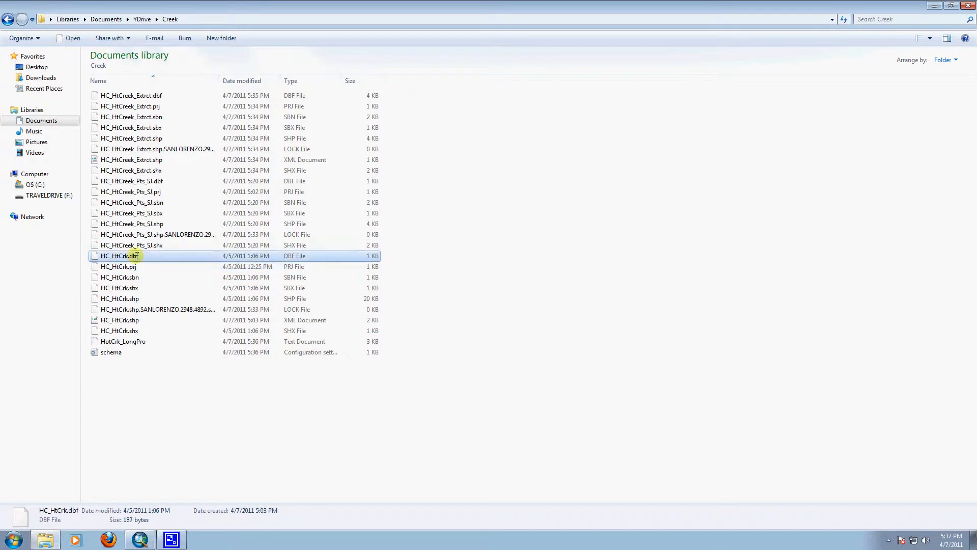
pyautogui.click(122, 300)
pyautogui.click(138, 257)
pyautogui.click(136, 299)
pyautogui.click(135, 268)
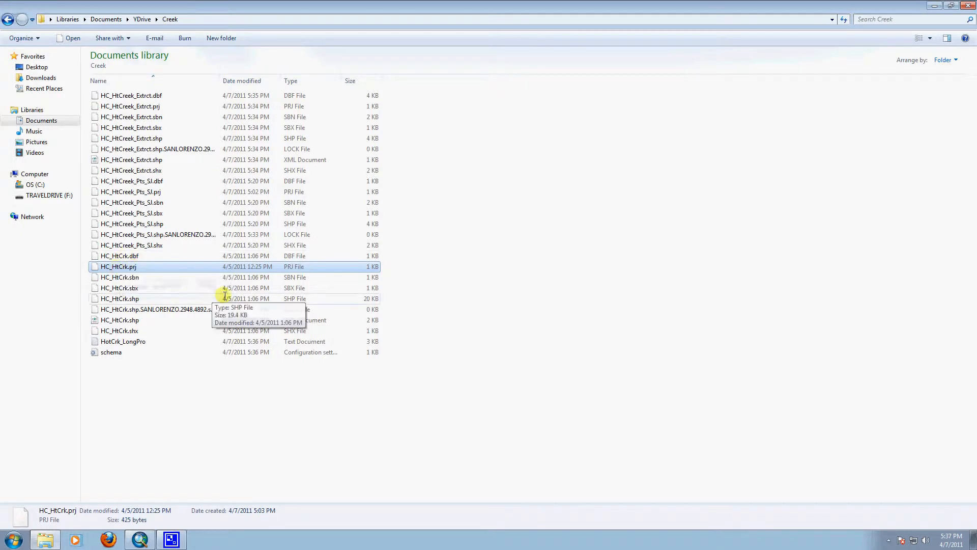
pyautogui.click(163, 277)
pyautogui.click(159, 288)
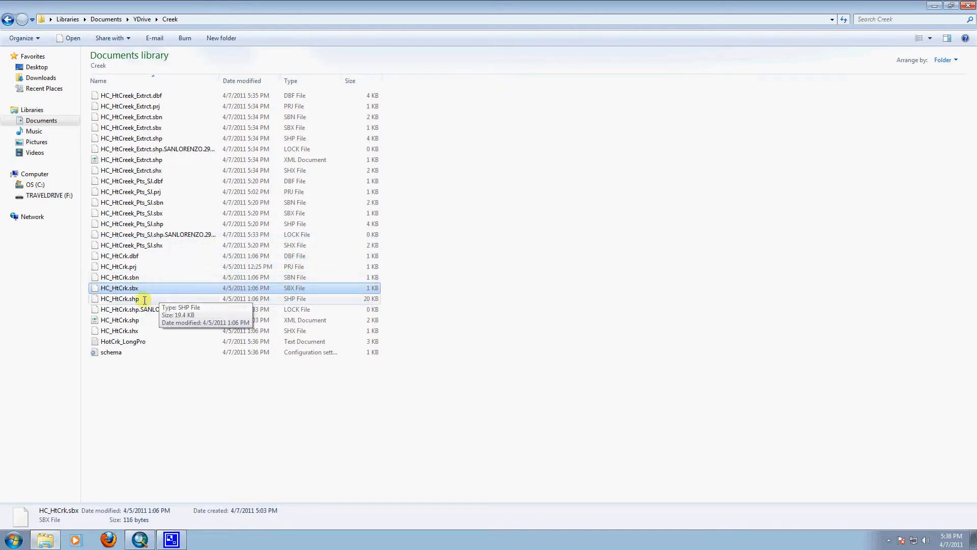
# Open the HotCrk_LongPro text document in Notepad.
pyautogui.click(121, 342)
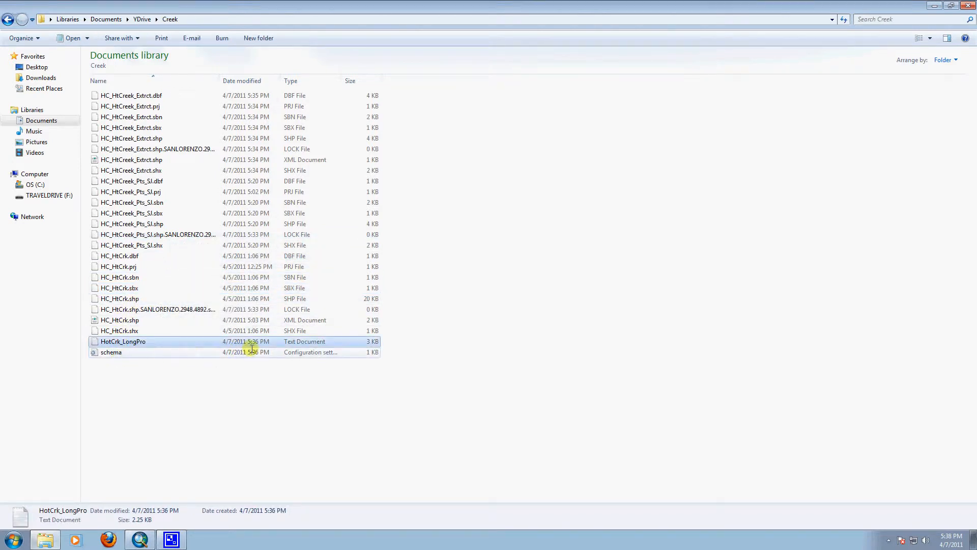
pyautogui.rightClick(144, 343)
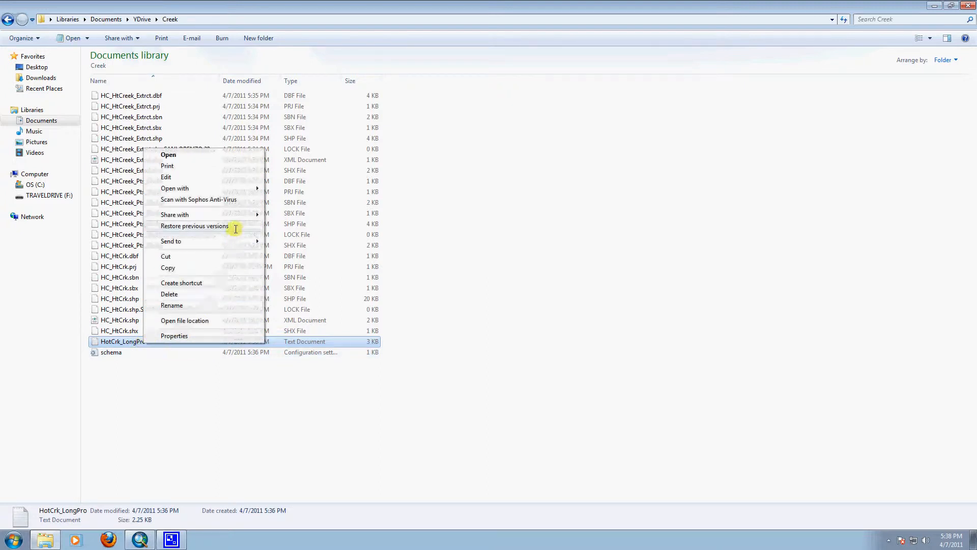
pyautogui.moveTo(242, 189)
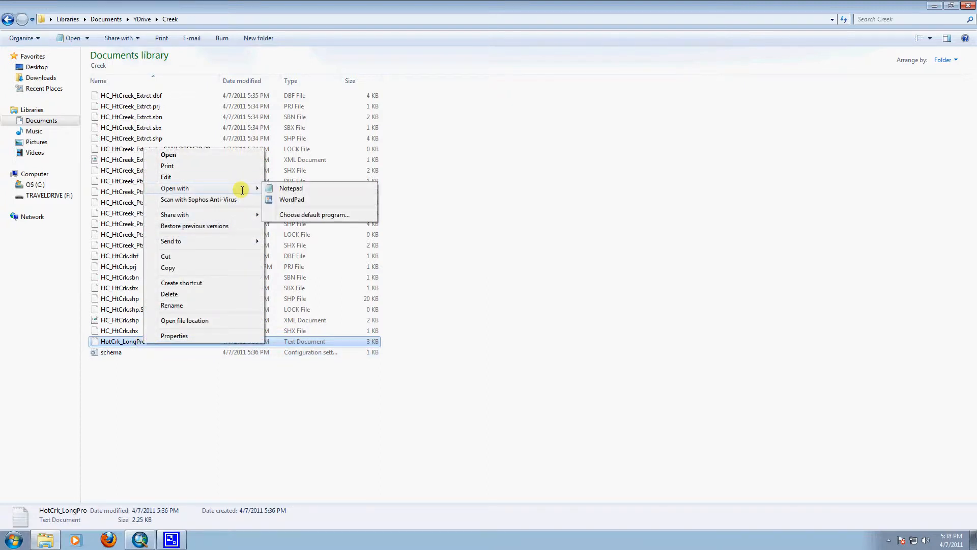
pyautogui.click(286, 189)
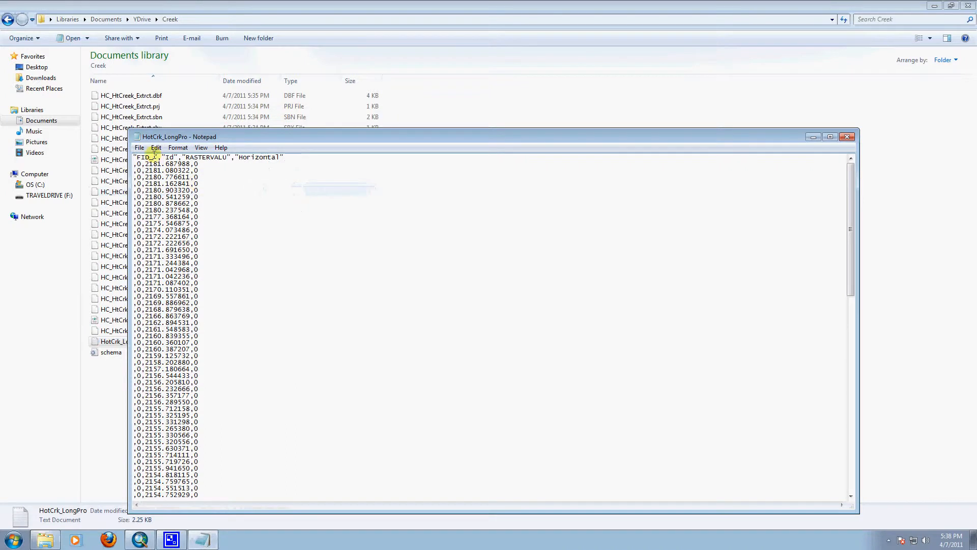
# Examine the header row and the comma-separated elevation records in HotCrk_LongPro, looking further down the file and back to its start.
pyautogui.moveTo(137, 162); pyautogui.dragTo(199, 243)
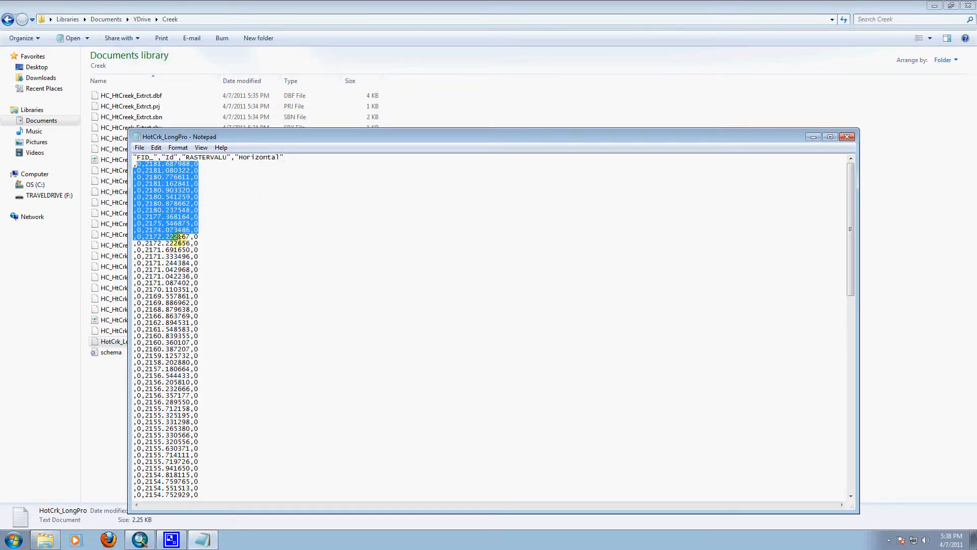
pyautogui.click(231, 212)
pyautogui.click(134, 157)
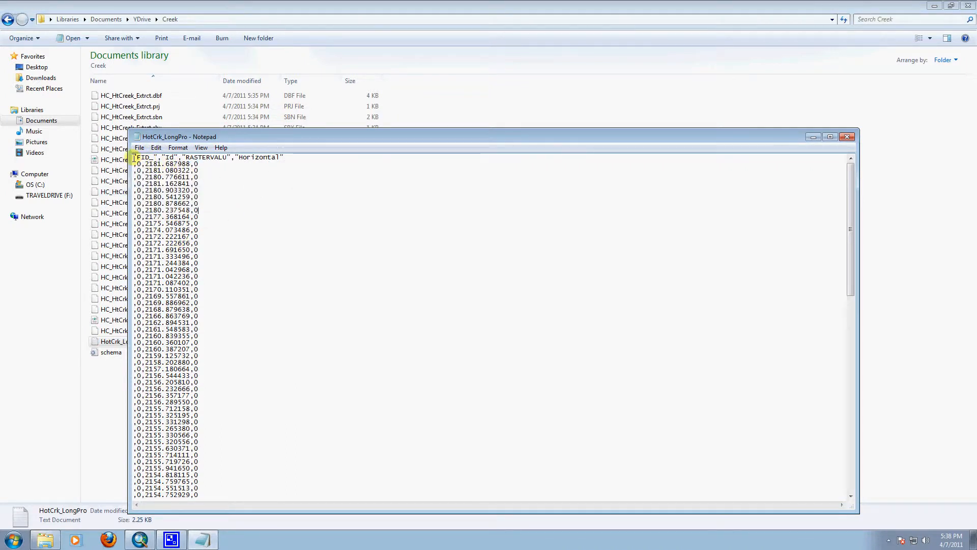
pyautogui.moveTo(135, 158); pyautogui.dragTo(292, 159)
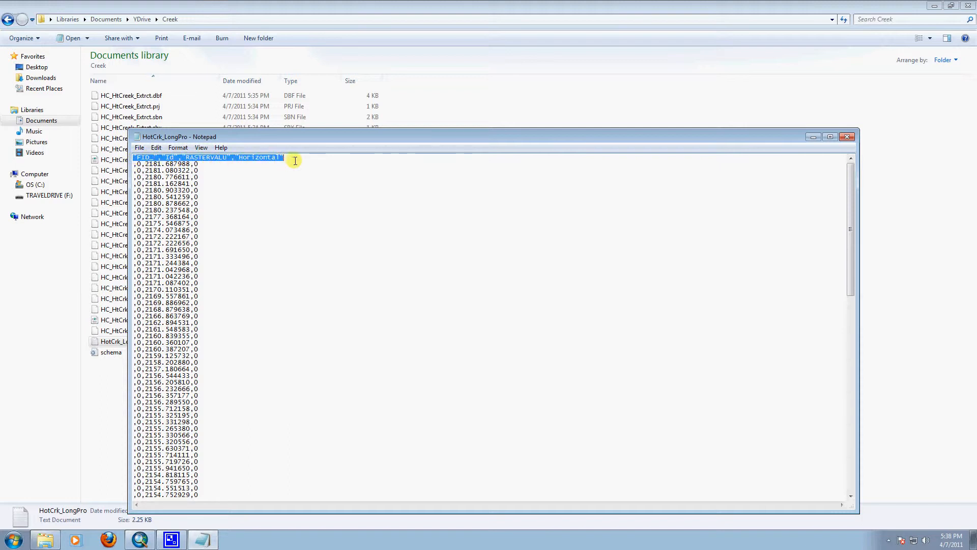
pyautogui.click(308, 223)
pyautogui.moveTo(219, 170); pyautogui.dragTo(130, 171)
pyautogui.click(234, 183)
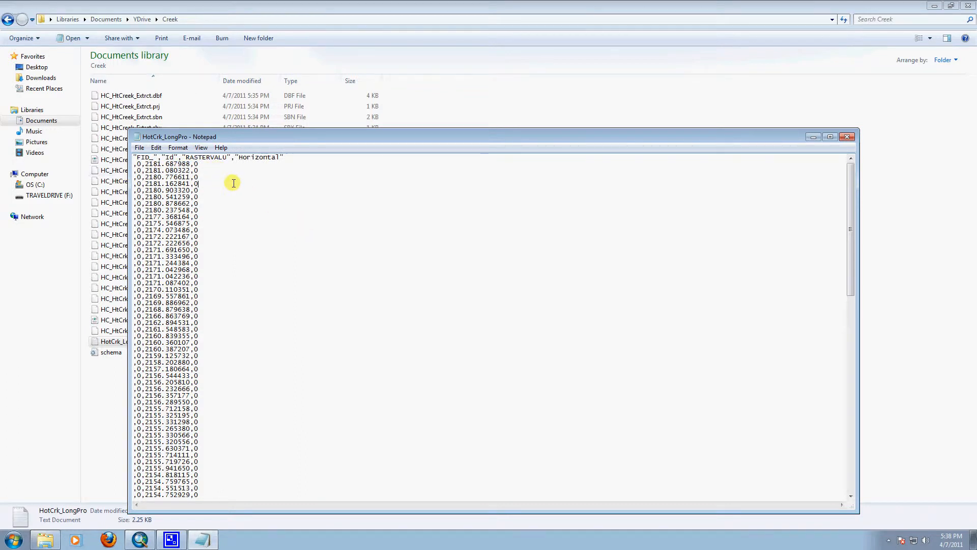
pyautogui.moveTo(175, 164); pyautogui.dragTo(188, 171)
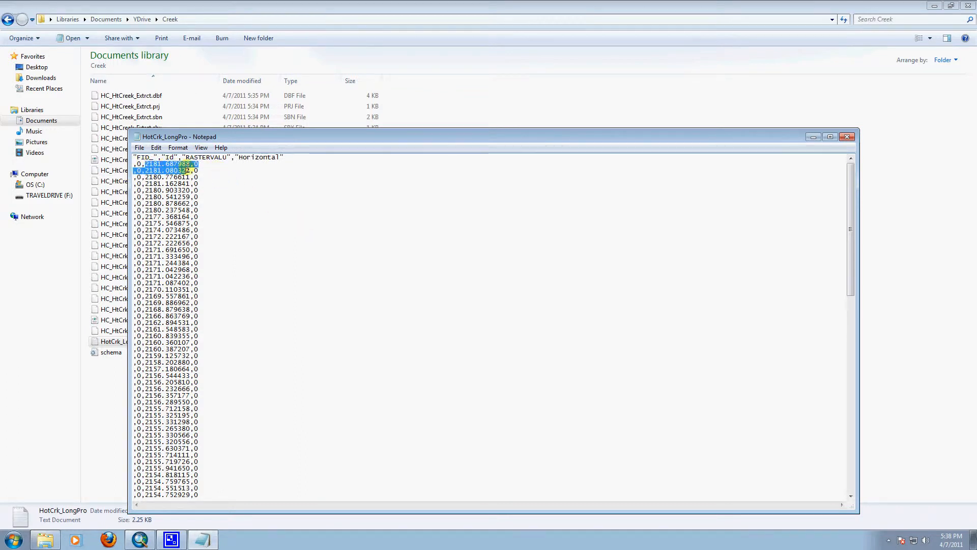
pyautogui.click(237, 171)
pyautogui.scroll(-20, 238, 170)
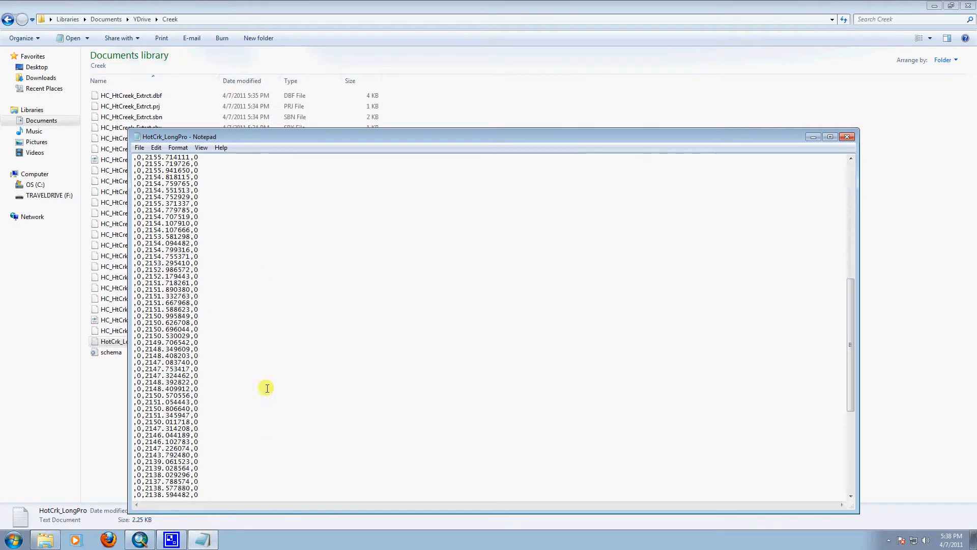
pyautogui.scroll(20, 173, 331)
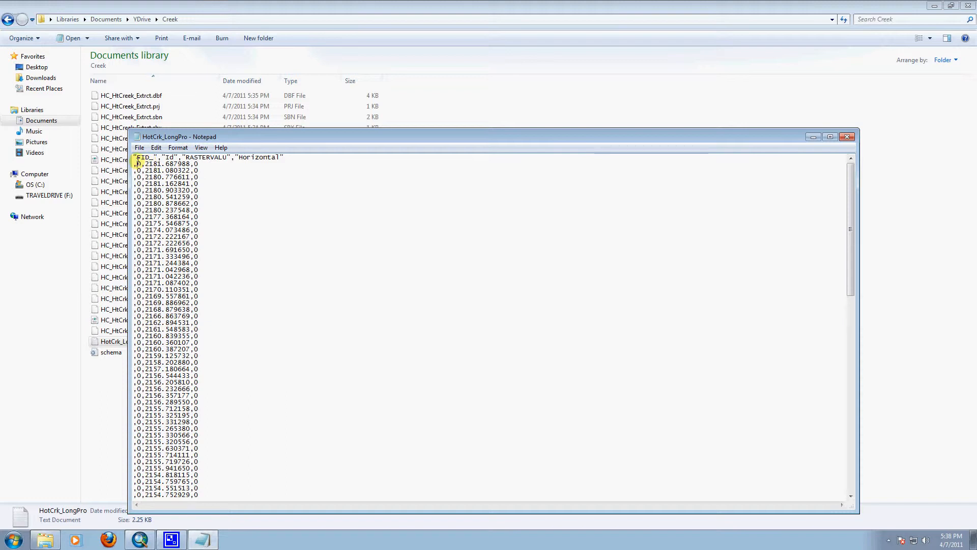
# Finish checking the header row of the HotCrk_LongPro text document and close the document.
pyautogui.click(169, 157)
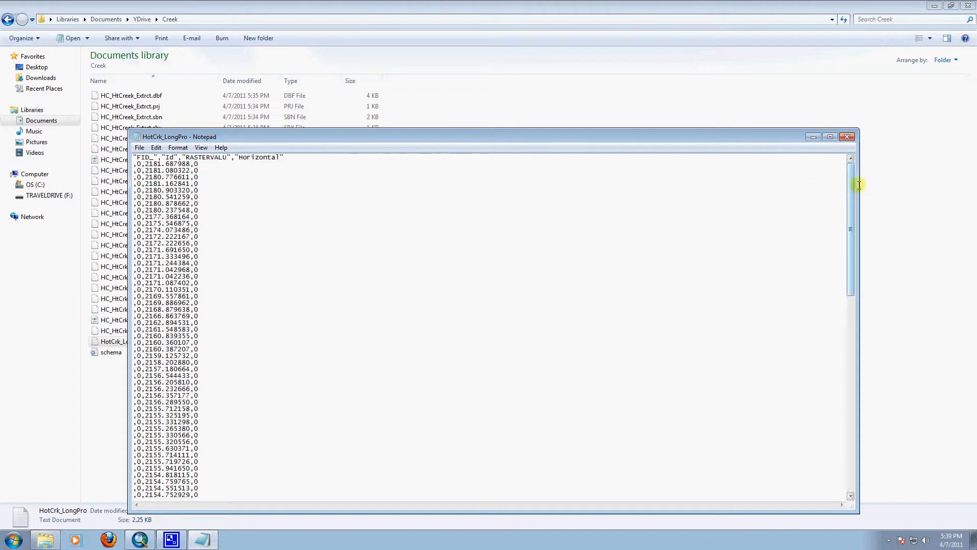
pyautogui.click(848, 136)
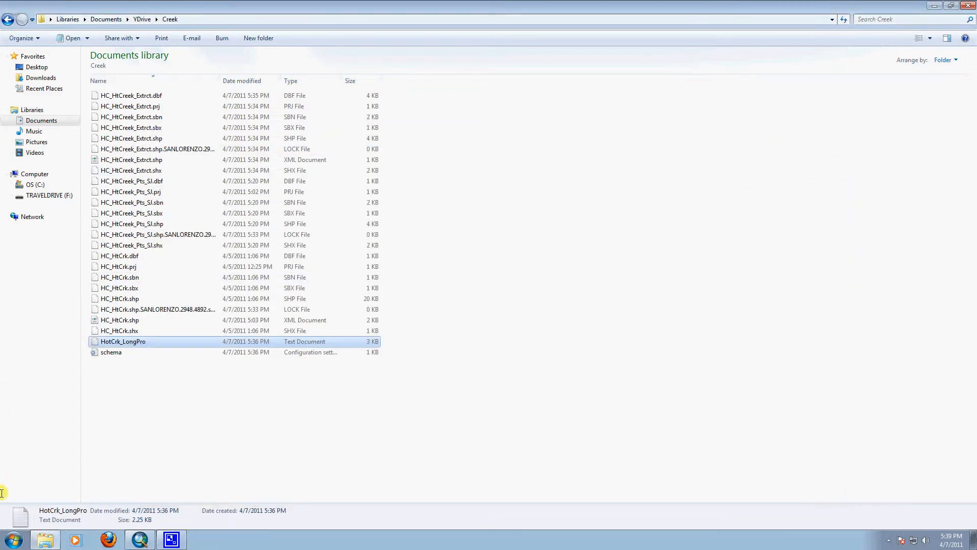
pyautogui.click(14, 539)
pyautogui.click(42, 494)
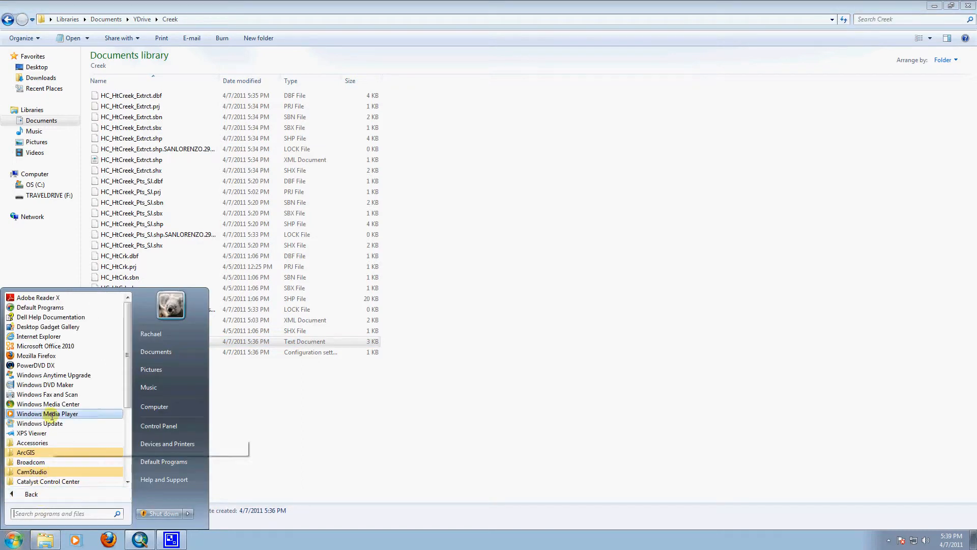
pyautogui.click(62, 347)
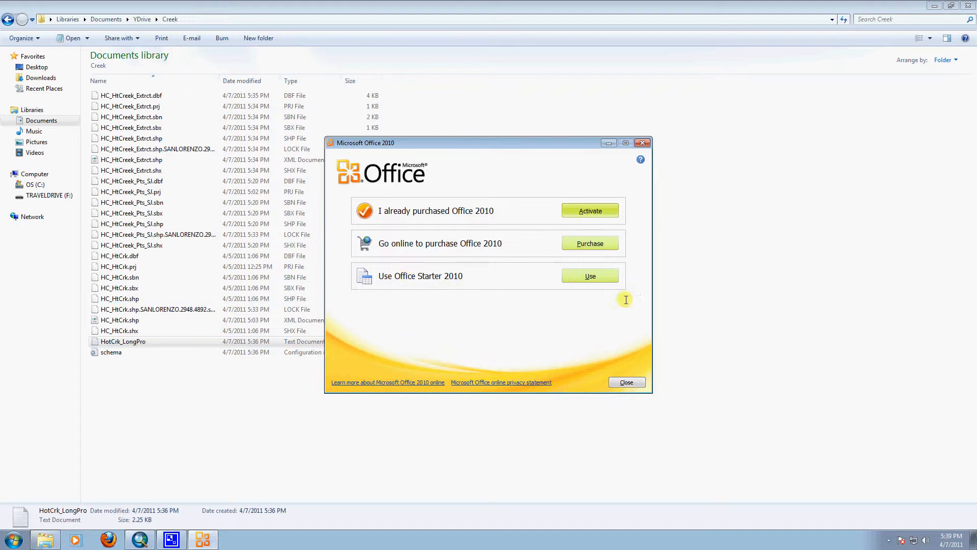
pyautogui.click(629, 382)
# Launch Microsoft Office Excel 2007 and dismiss its Activation Wizard without activating the software.
pyautogui.click(13, 540)
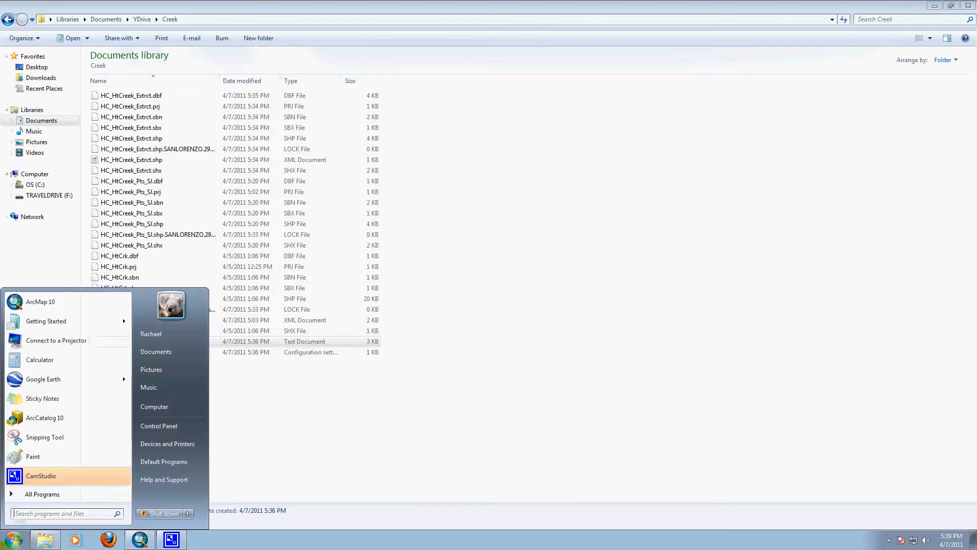
pyautogui.click(34, 494)
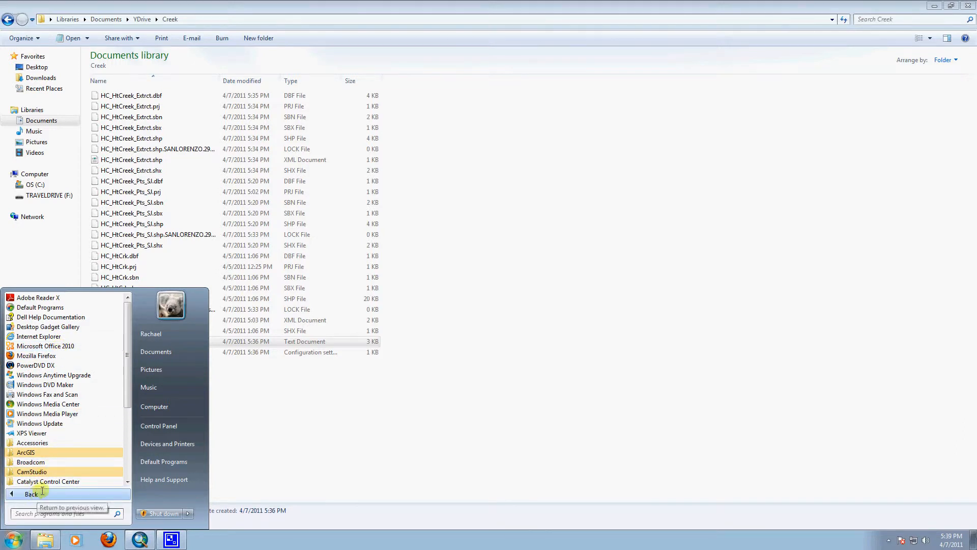
pyautogui.scroll(-5, 77, 410)
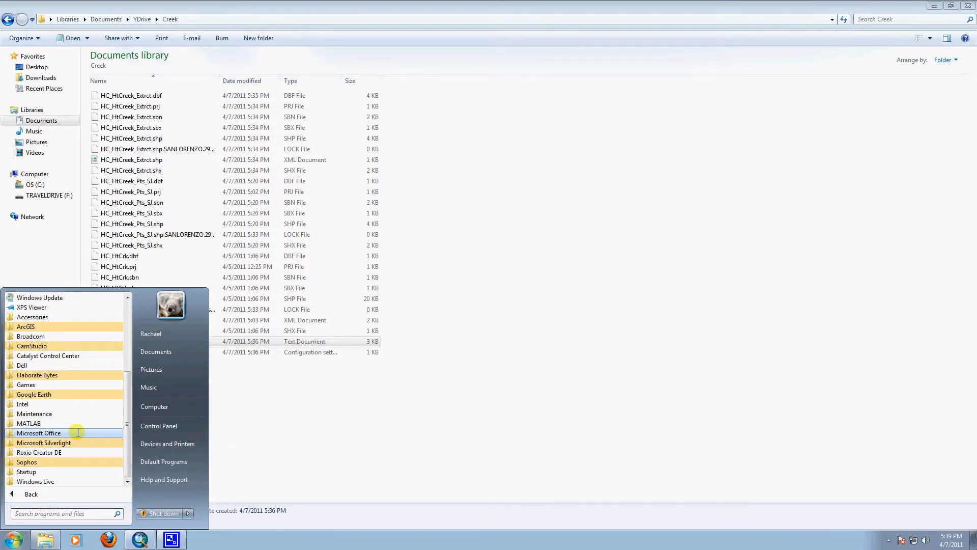
pyautogui.click(77, 433)
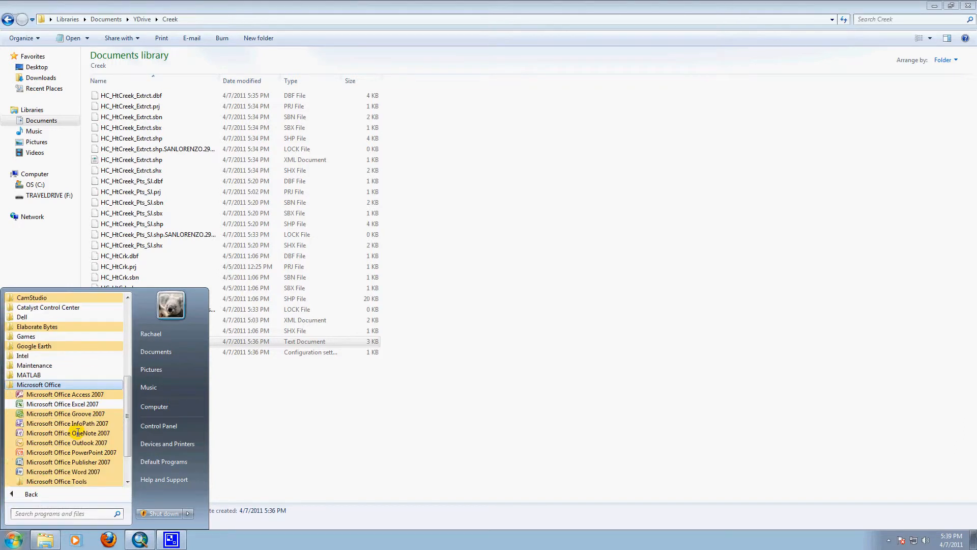
pyautogui.click(86, 404)
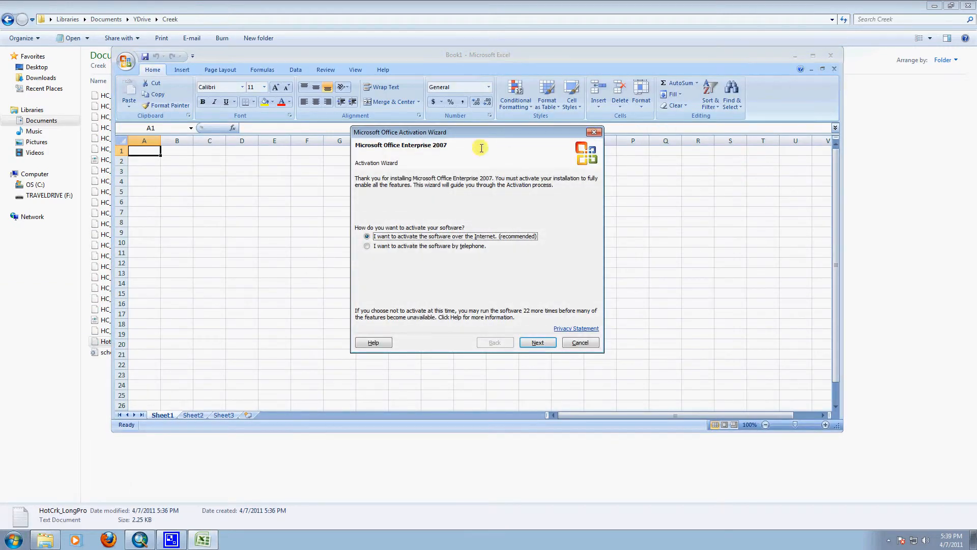
pyautogui.click(580, 343)
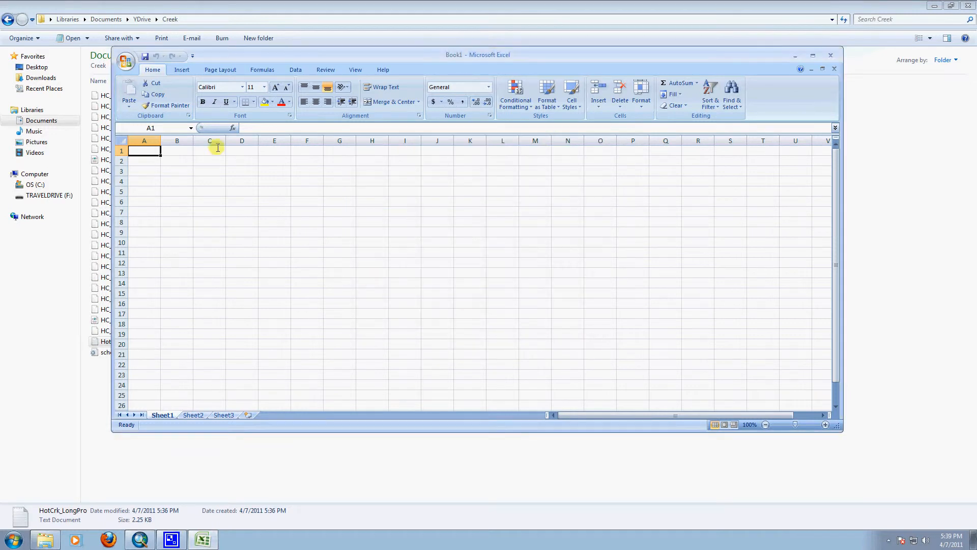
# Open HotCrk_LongPro from the Creek folder inside YDrive, listing Text Files instead of Excel files.
pyautogui.click(126, 62)
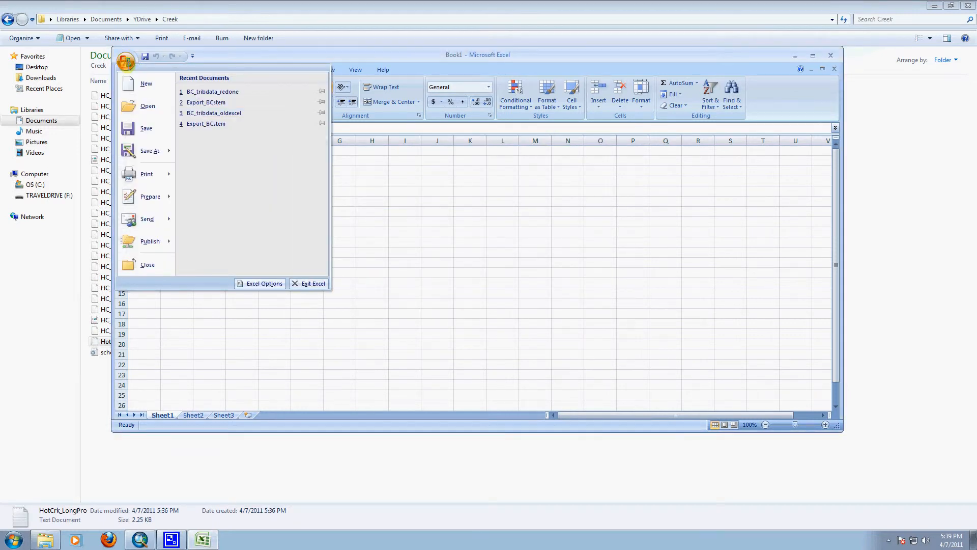
pyautogui.click(147, 106)
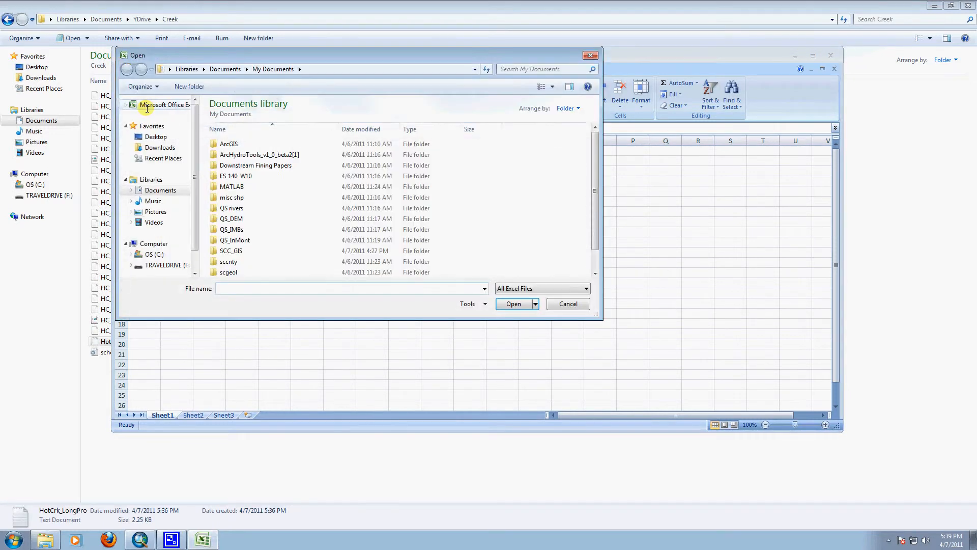
pyautogui.moveTo(594, 207); pyautogui.dragTo(589, 262)
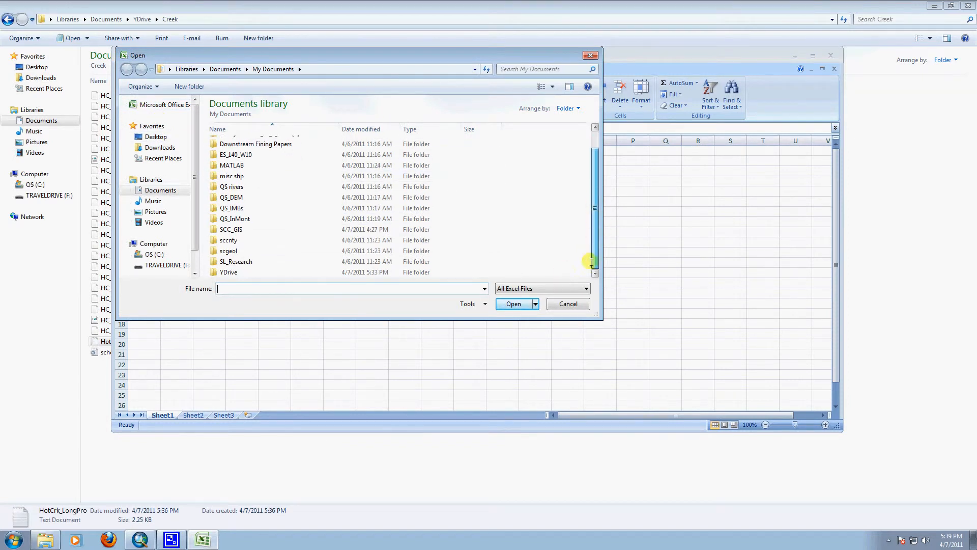
pyautogui.doubleClick(277, 271)
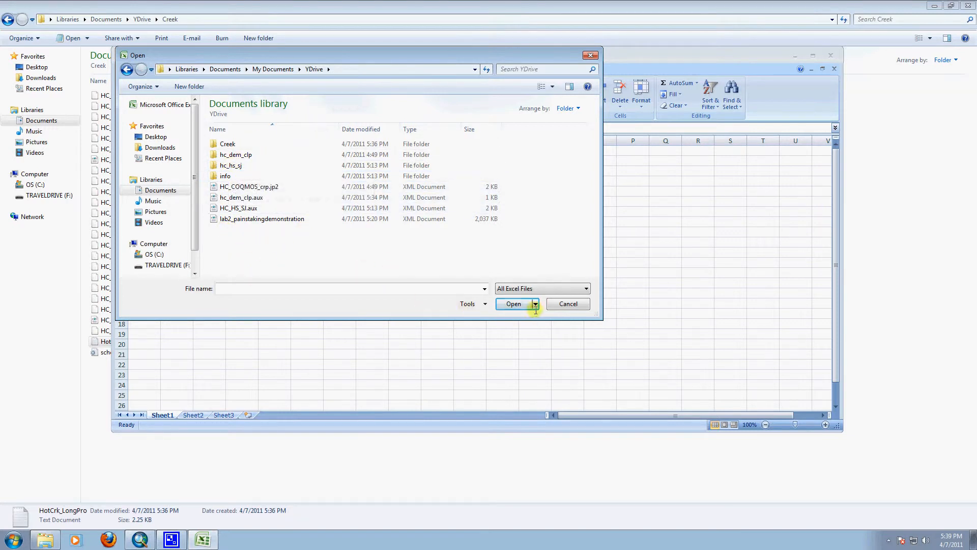
pyautogui.click(569, 288)
pyautogui.scroll(3, 558, 306)
pyautogui.click(552, 334)
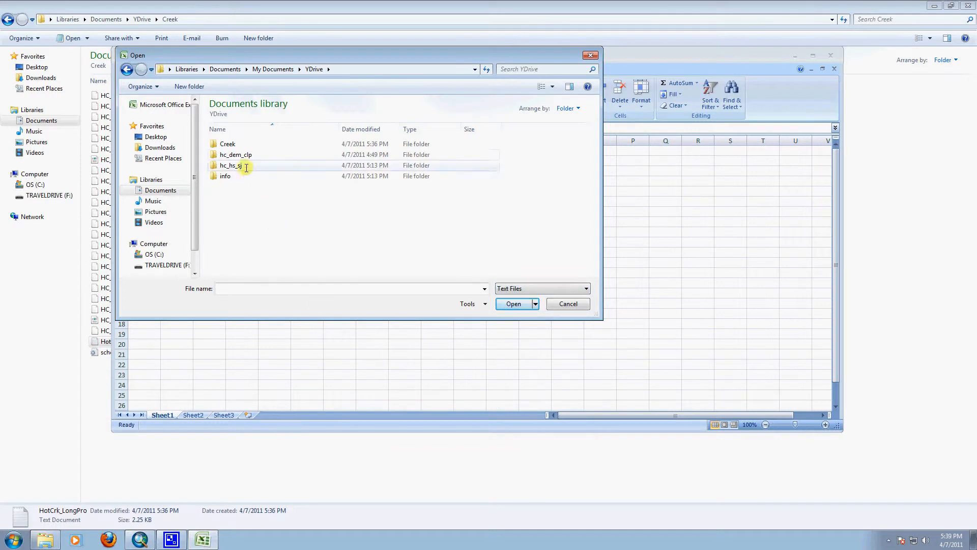
pyautogui.doubleClick(226, 144)
pyautogui.click(241, 145)
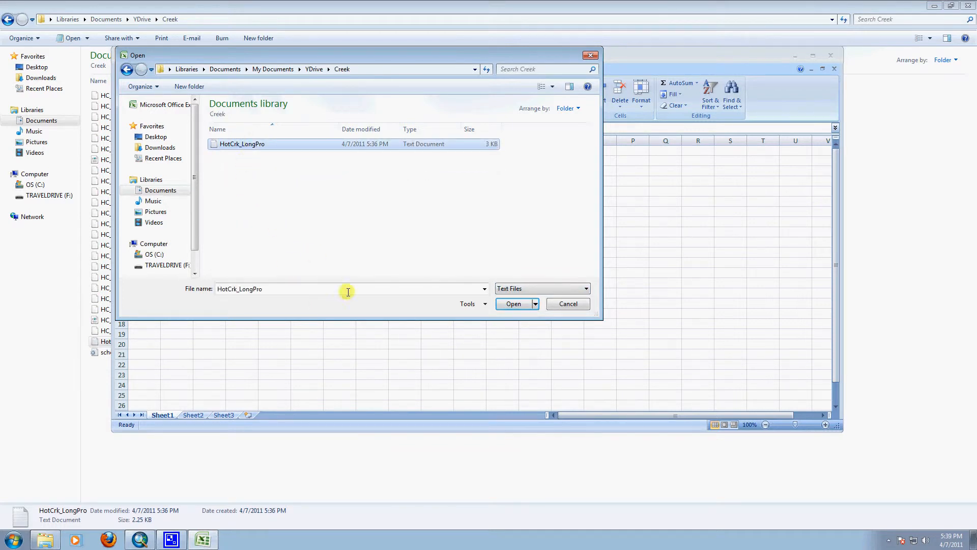
pyautogui.click(513, 304)
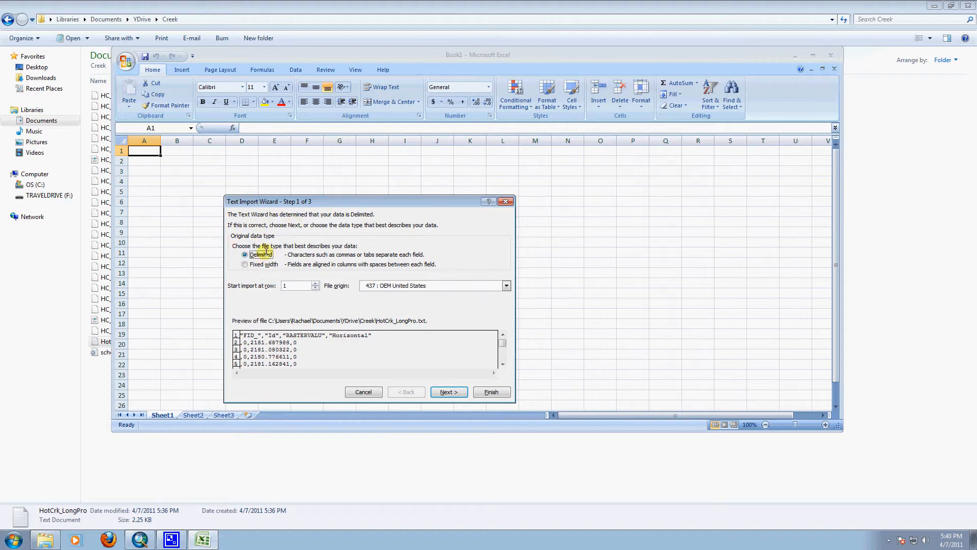
# Import the text as delimited data with Comma as the only delimiter, and finish the Text Import Wizard.
pyautogui.click(447, 393)
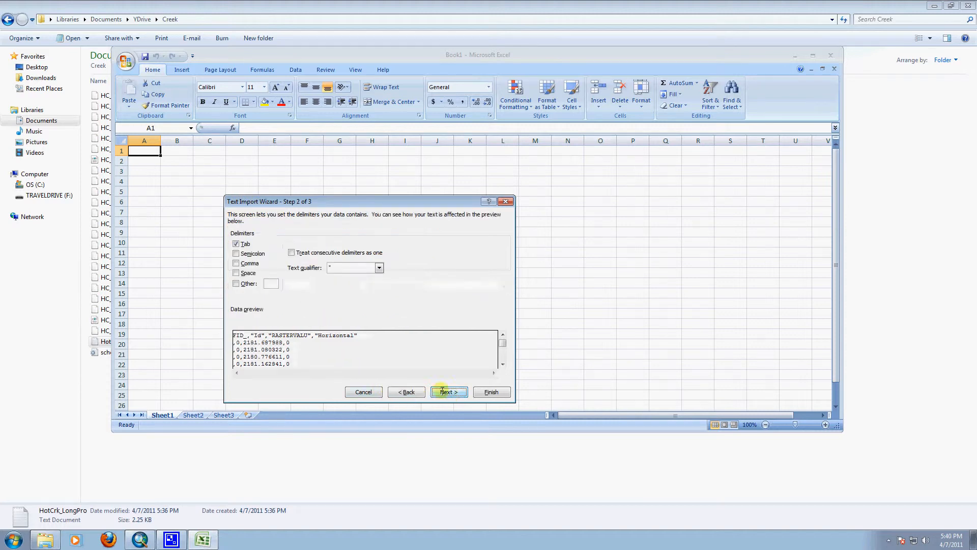
pyautogui.click(244, 264)
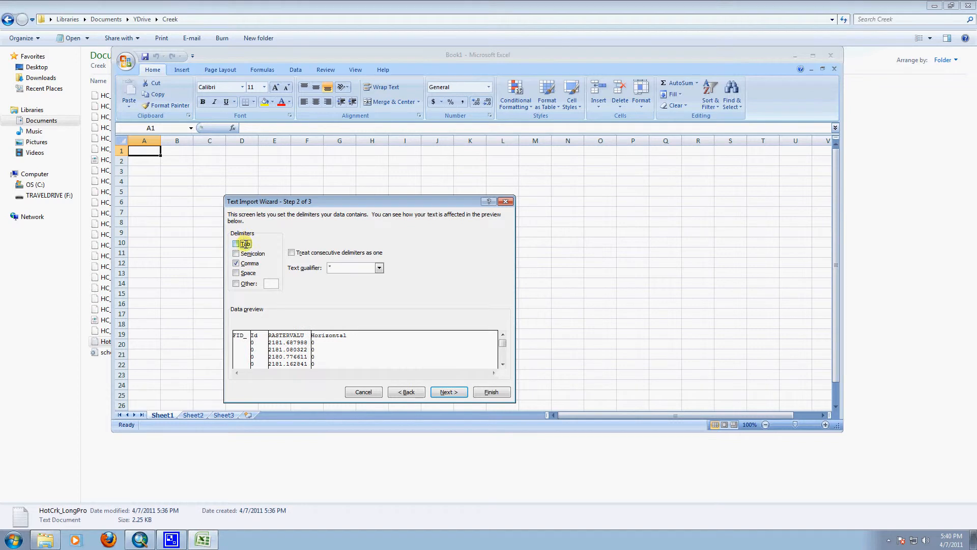
pyautogui.click(489, 393)
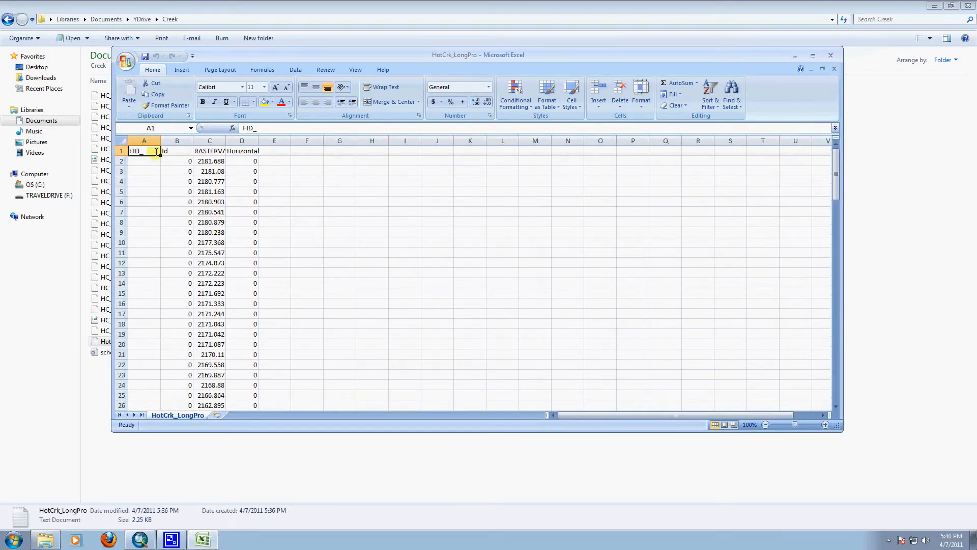
# Delete the FID_, Id and Horizontal columns from the HotCrk_LongPro sheet, keeping only the elevation column.
pyautogui.moveTo(144, 140); pyautogui.dragTo(178, 141)
pyautogui.rightClick(176, 142)
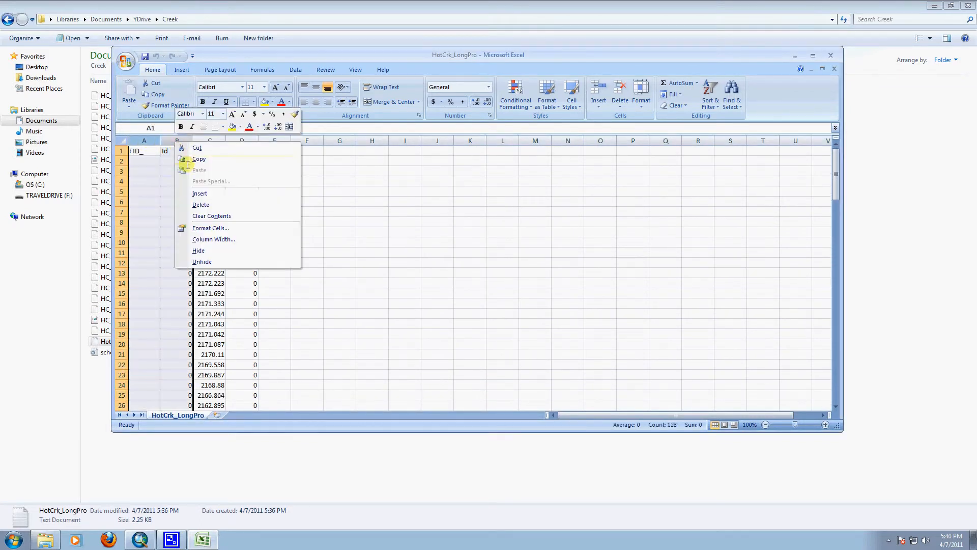
pyautogui.click(203, 205)
pyautogui.click(185, 142)
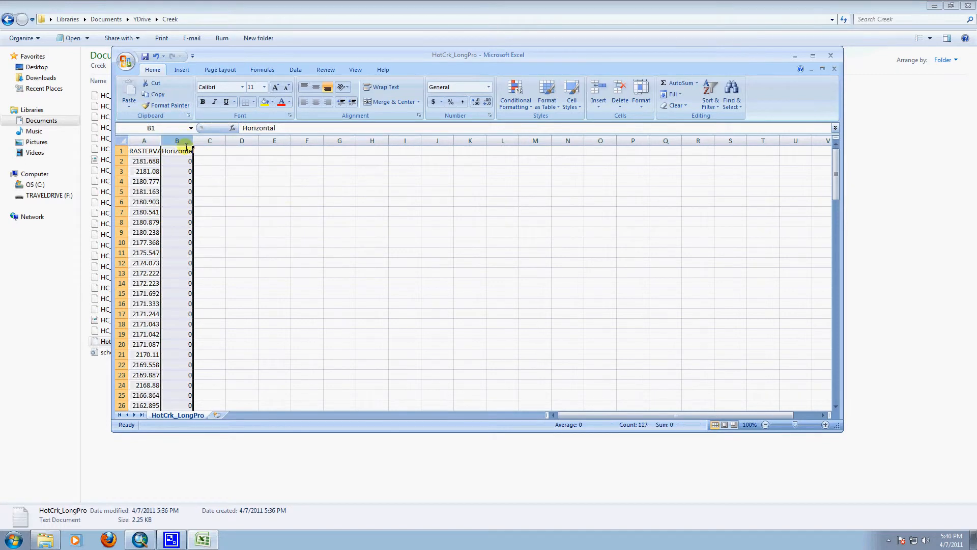
pyautogui.rightClick(177, 142)
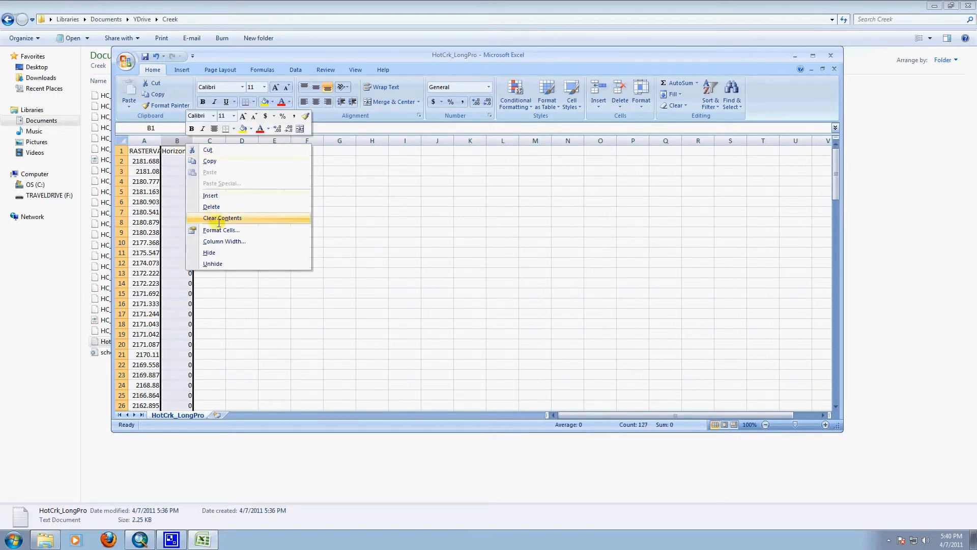
pyautogui.click(226, 207)
# Insert a blank column before the RASTERVALU elevations, head it X, and rename the elevation header to Z.
pyautogui.rightClick(144, 141)
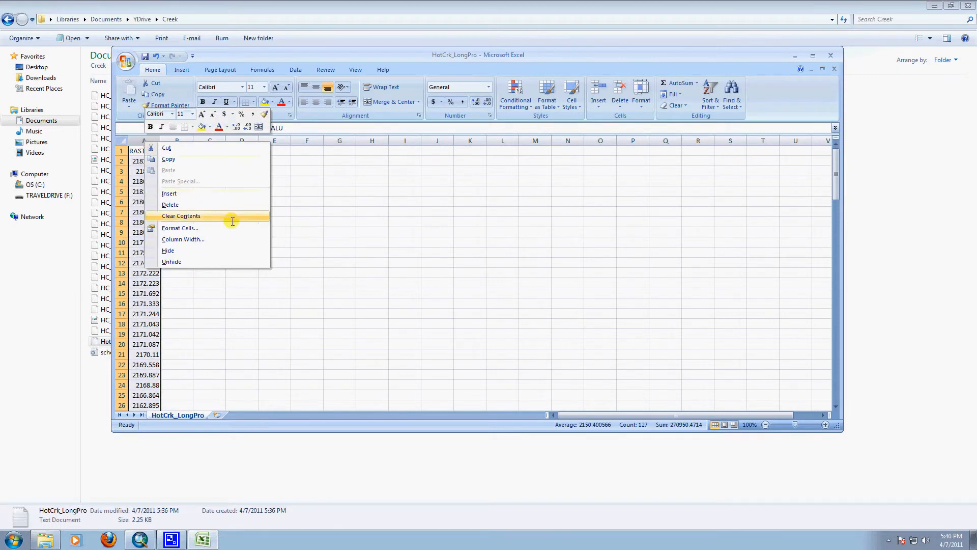
pyautogui.click(214, 195)
pyautogui.click(148, 151)
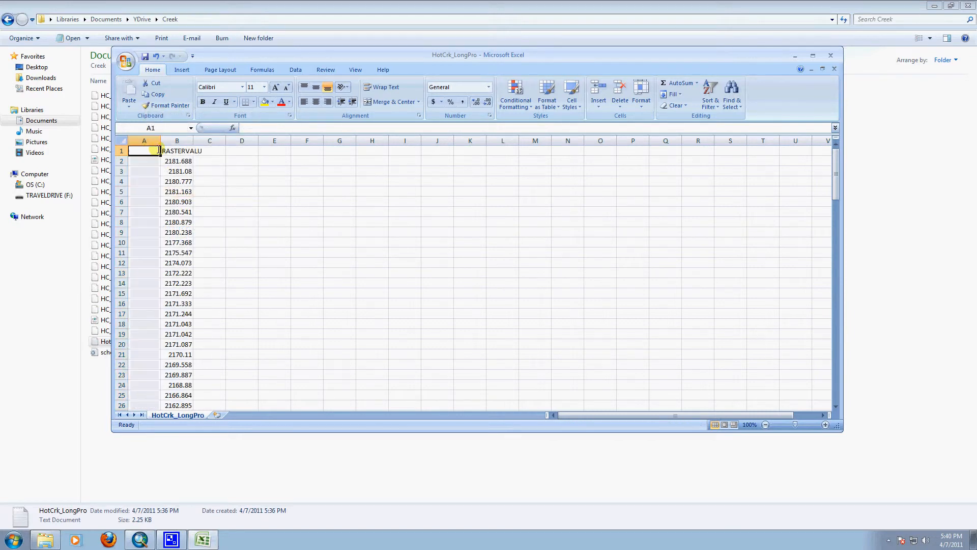
pyautogui.write('X')
pyautogui.press('Tab')
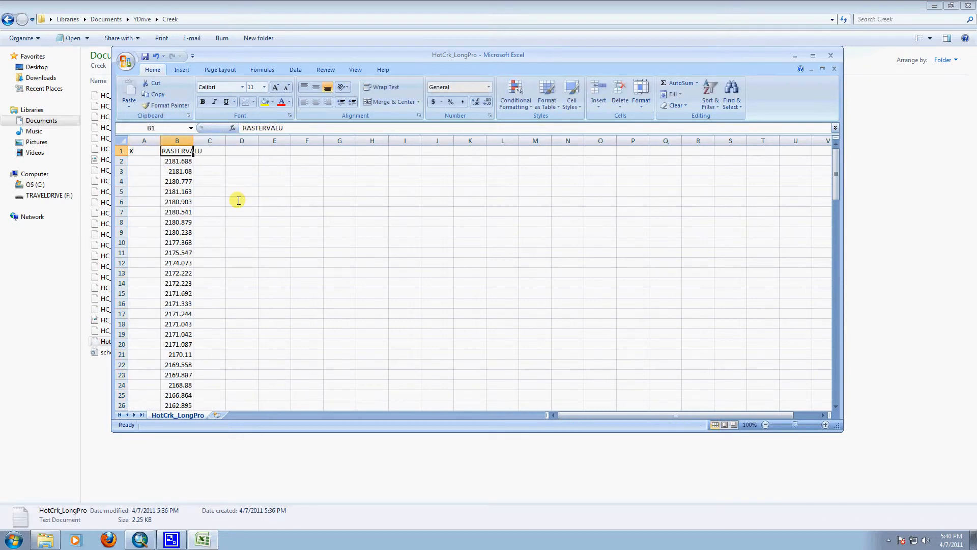
pyautogui.write('Z')
pyautogui.press('Return')
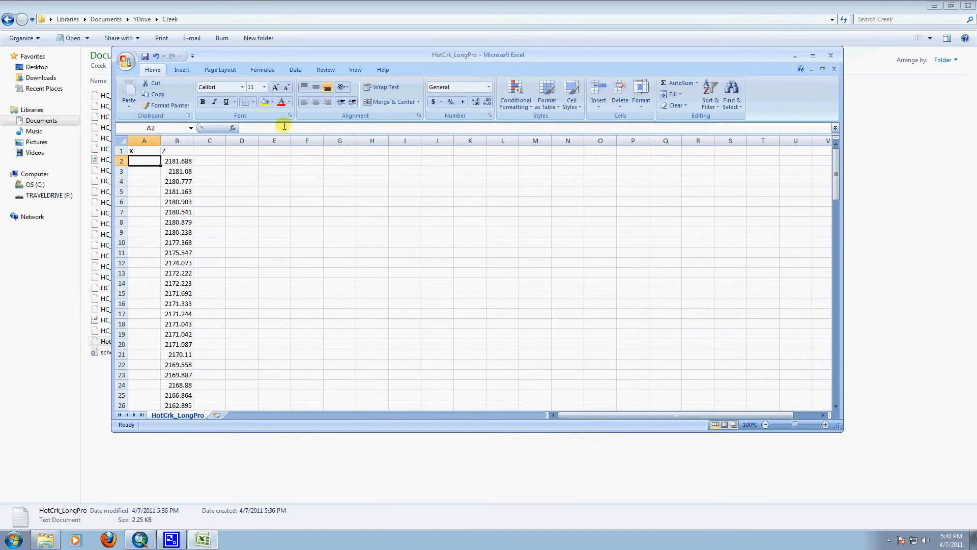
# Enter 0, 100, 200 and 300 from A2 down and extend the series along the whole length of the elevation data.
pyautogui.write('0')
pyautogui.press('Return')
pyautogui.write('100')
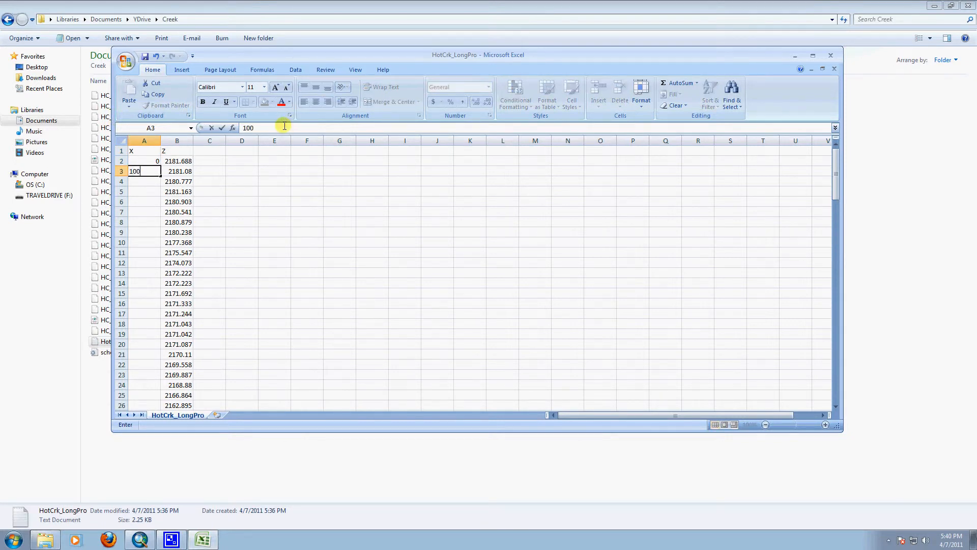
pyautogui.press('Return')
pyautogui.write('200')
pyautogui.press('Return')
pyautogui.write('300')
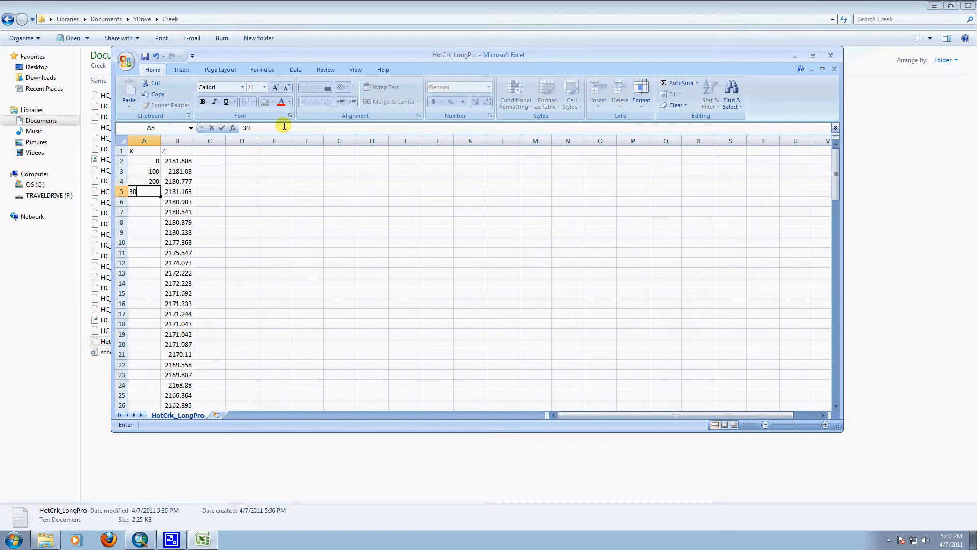
pyautogui.press('Return')
pyautogui.moveTo(153, 161); pyautogui.dragTo(154, 192)
pyautogui.doubleClick(161, 197)
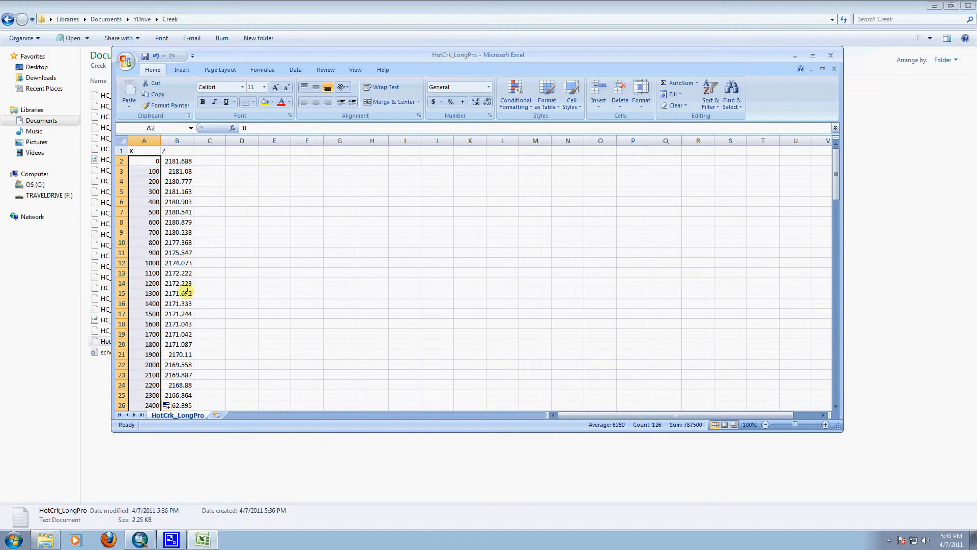
# Insert a markers-only scatter chart of the X and Z columns and enlarge it on the sheet.
pyautogui.moveTo(147, 145); pyautogui.dragTo(176, 143)
pyautogui.click(182, 70)
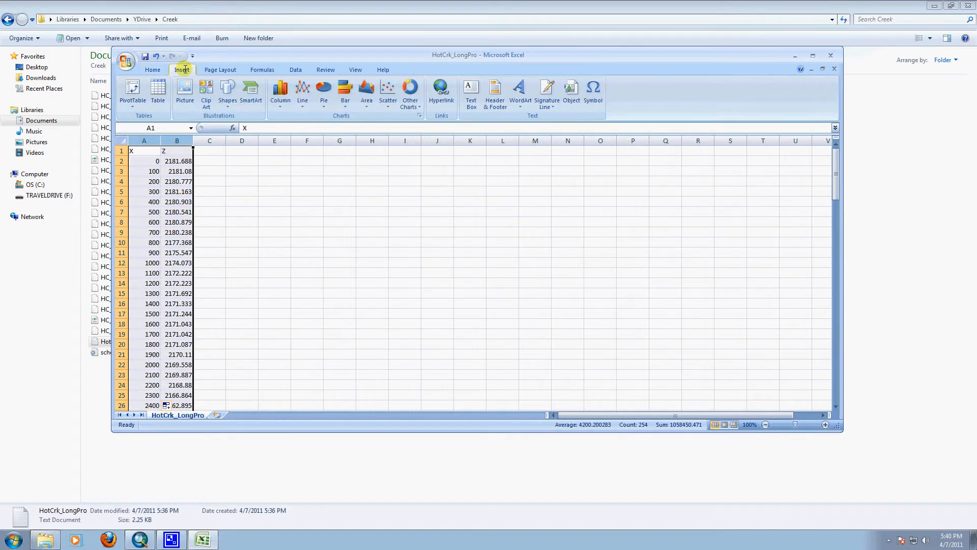
pyautogui.click(387, 96)
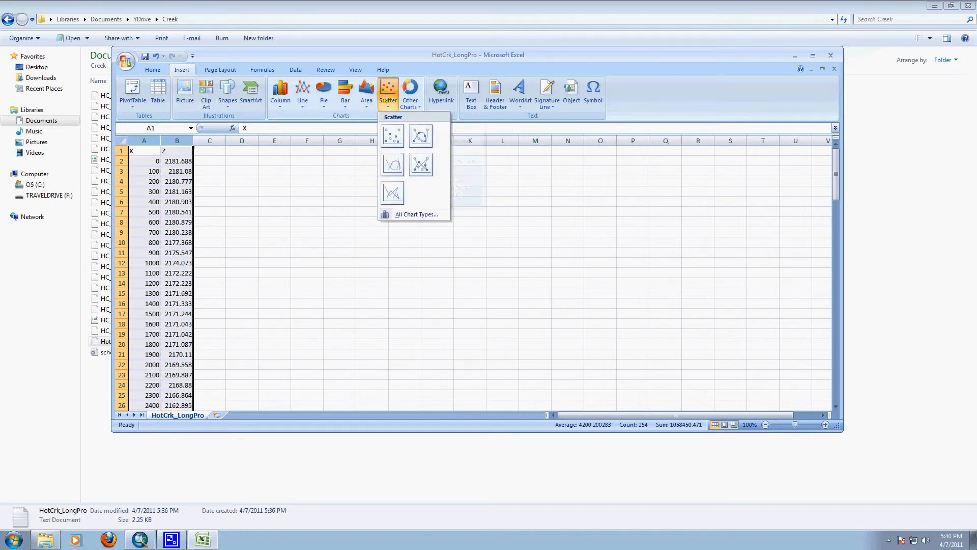
pyautogui.click(392, 136)
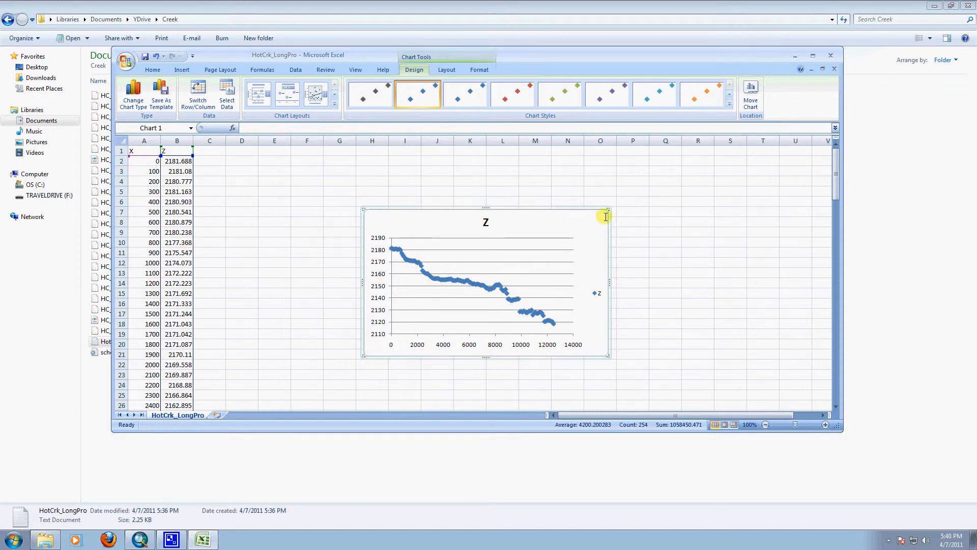
pyautogui.moveTo(610, 209); pyautogui.dragTo(663, 160)
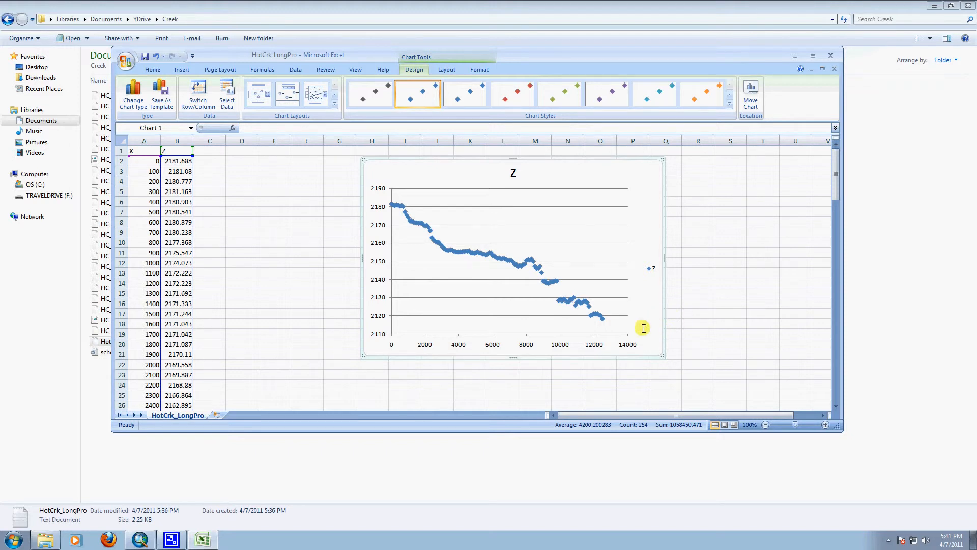
pyautogui.moveTo(664, 357); pyautogui.dragTo(684, 382)
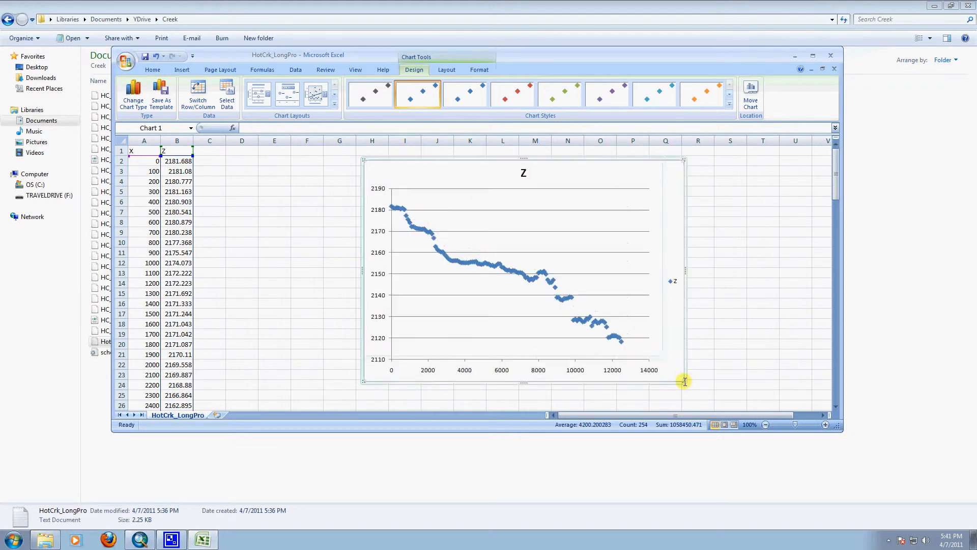
pyautogui.rightClick(670, 220)
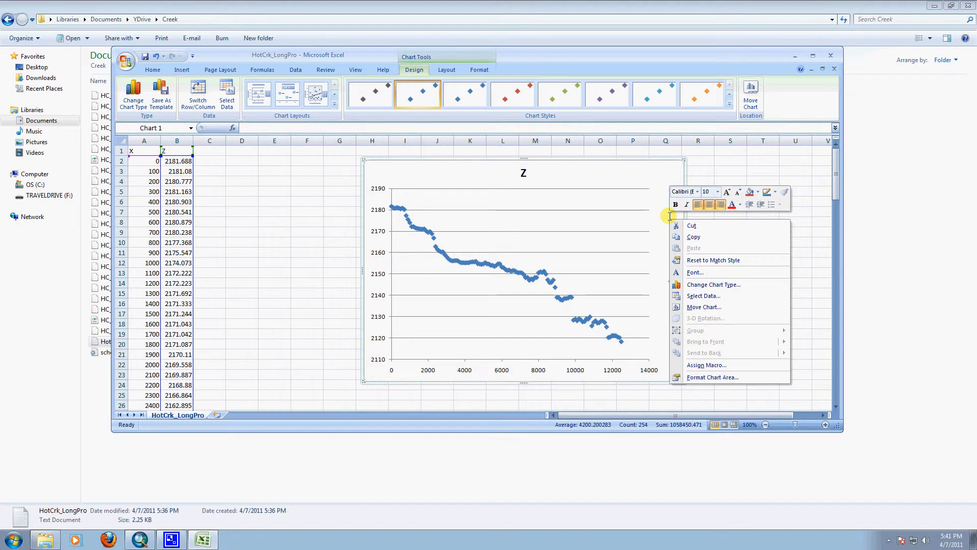
pyautogui.click(656, 166)
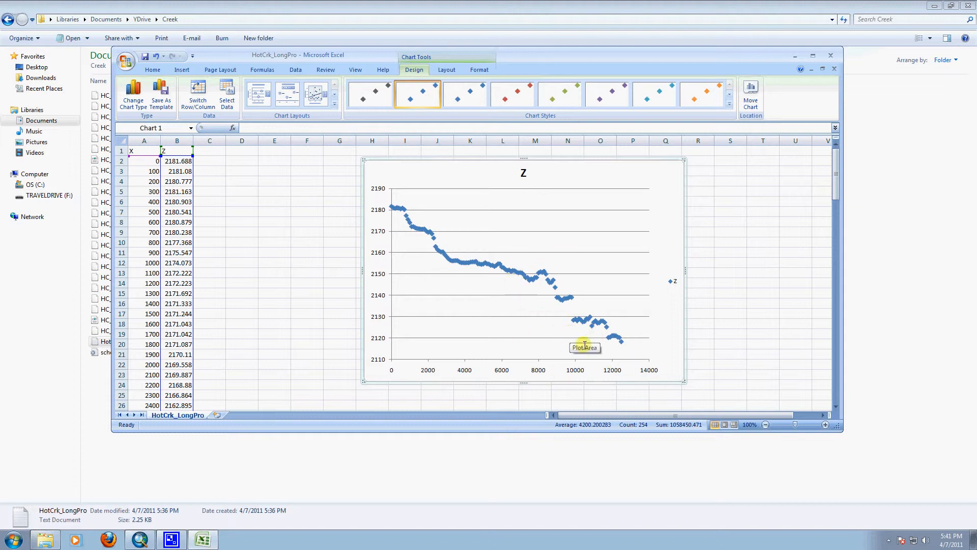
pyautogui.moveTo(549, 284)
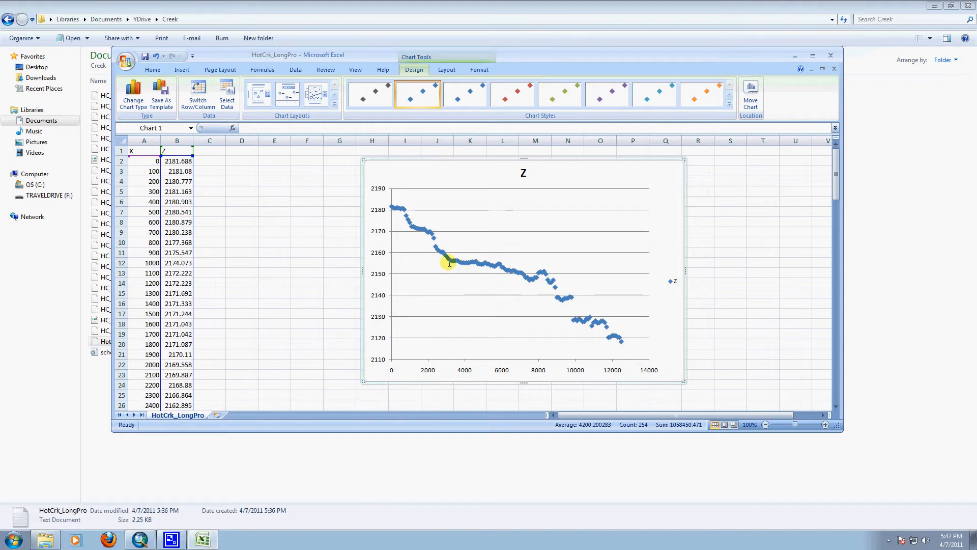
pyautogui.moveTo(448, 263)
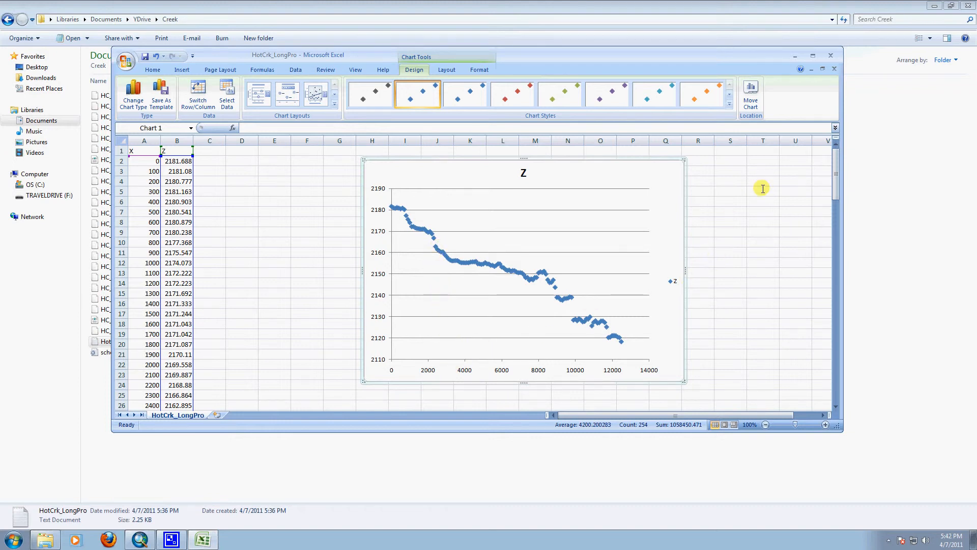
# Close the HotCrk_LongPro workbook without saving its changes and switch back to the ArcMap document.
pyautogui.click(832, 55)
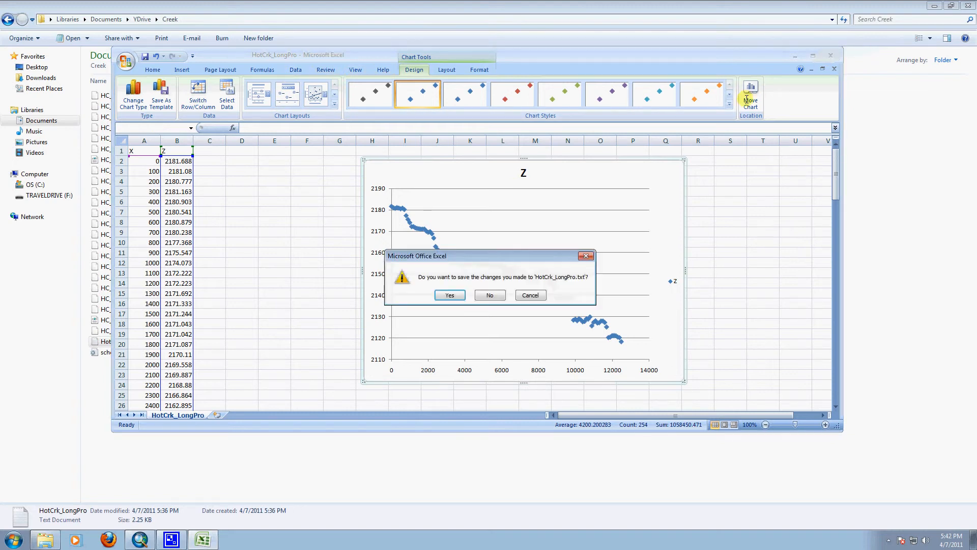
pyautogui.click(483, 295)
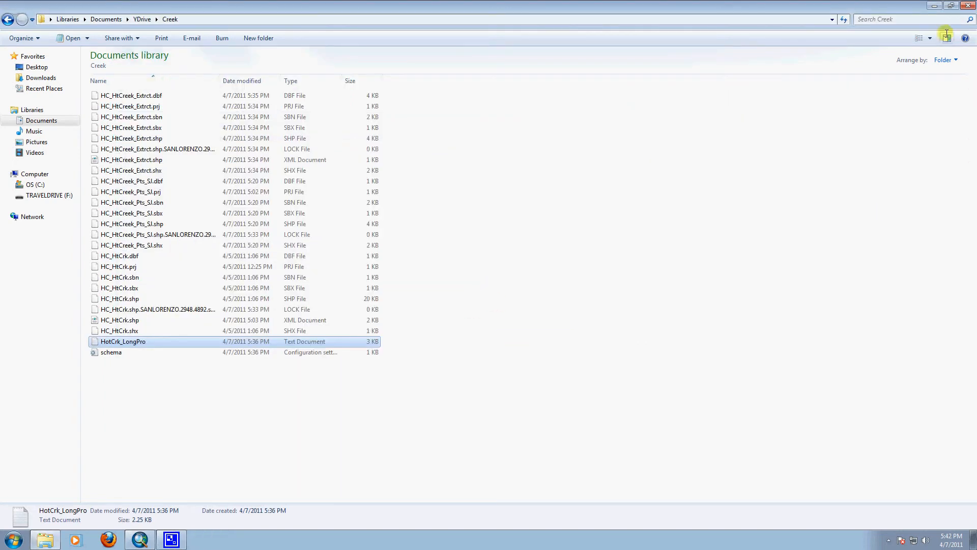
pyautogui.click(934, 5)
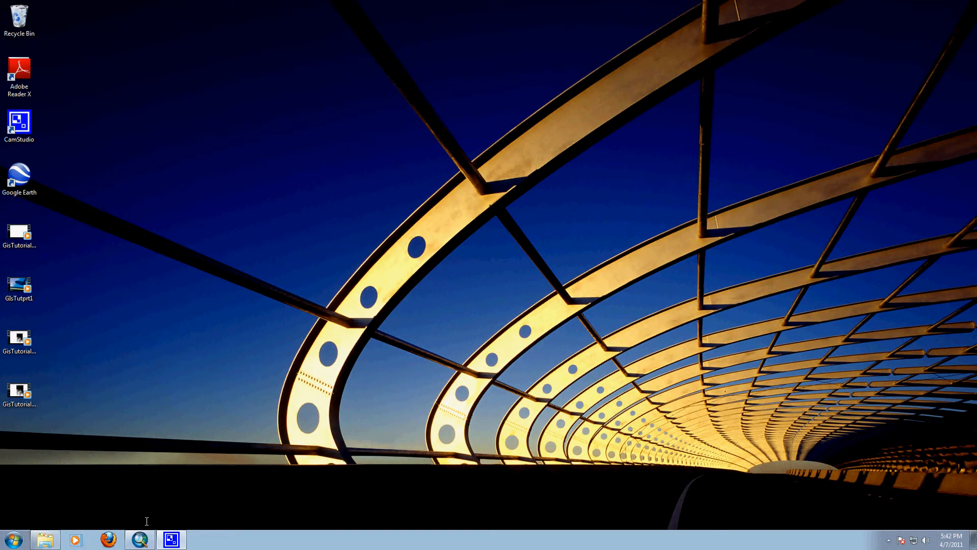
pyautogui.click(140, 538)
# Show the HC_COQMOS_crp.jp2 imagery and hide the HC_HS_SJ hillshade, the HC_HtCrk line and both creek point layers.
pyautogui.scroll(-2, 569, 293)
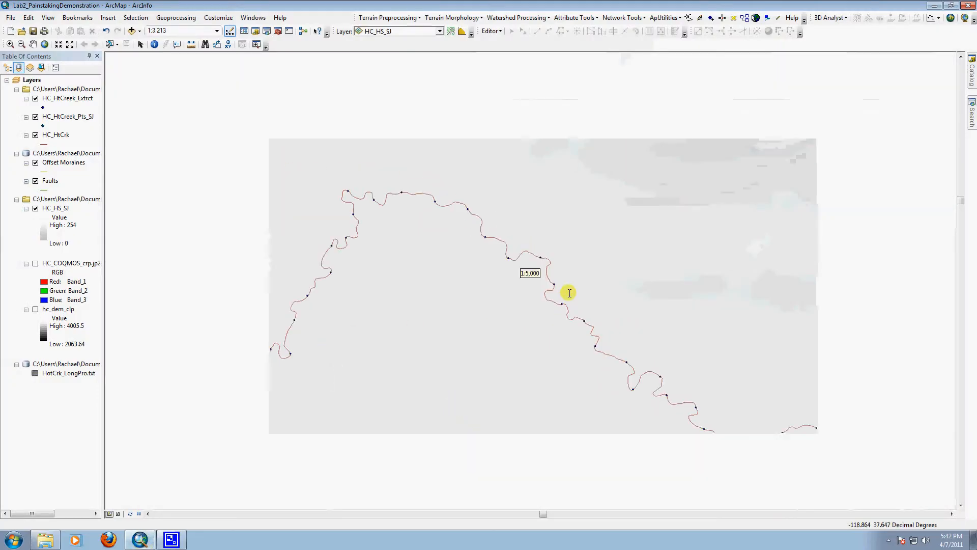
pyautogui.scroll(-2, 569, 292)
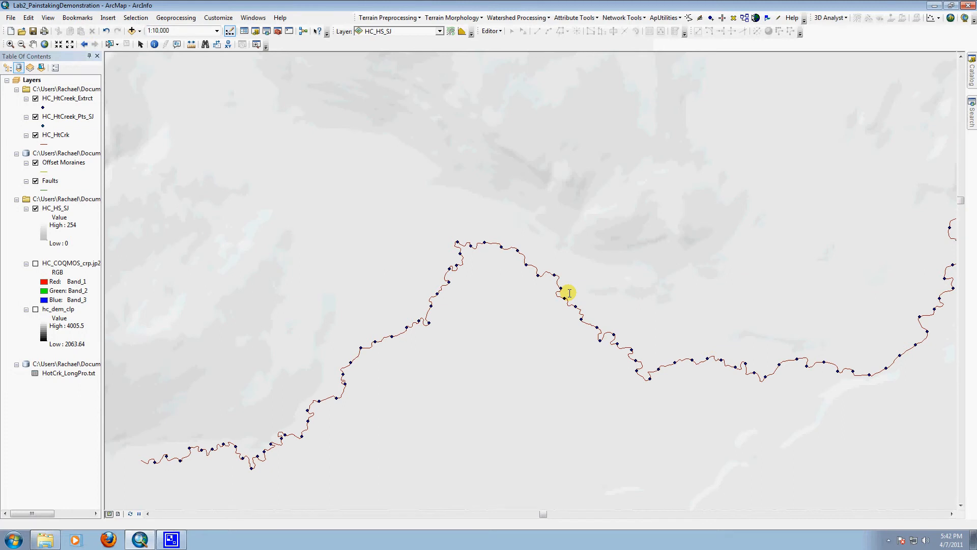
pyautogui.scroll(-2, 881, 351)
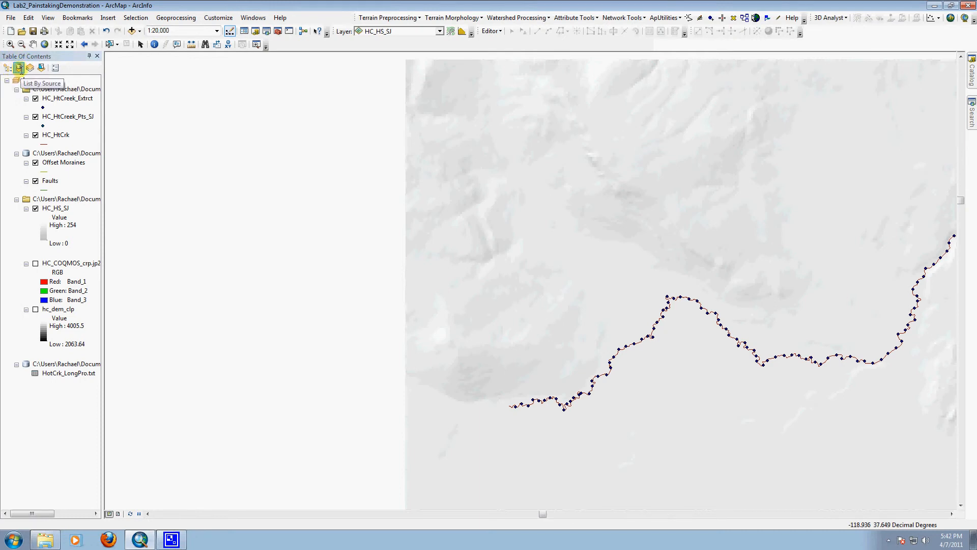
pyautogui.click(8, 67)
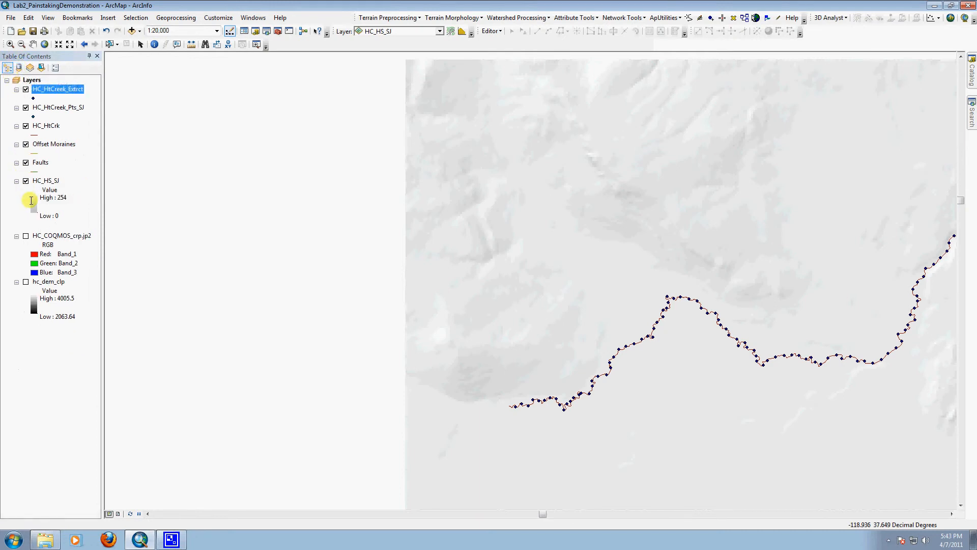
pyautogui.click(25, 236)
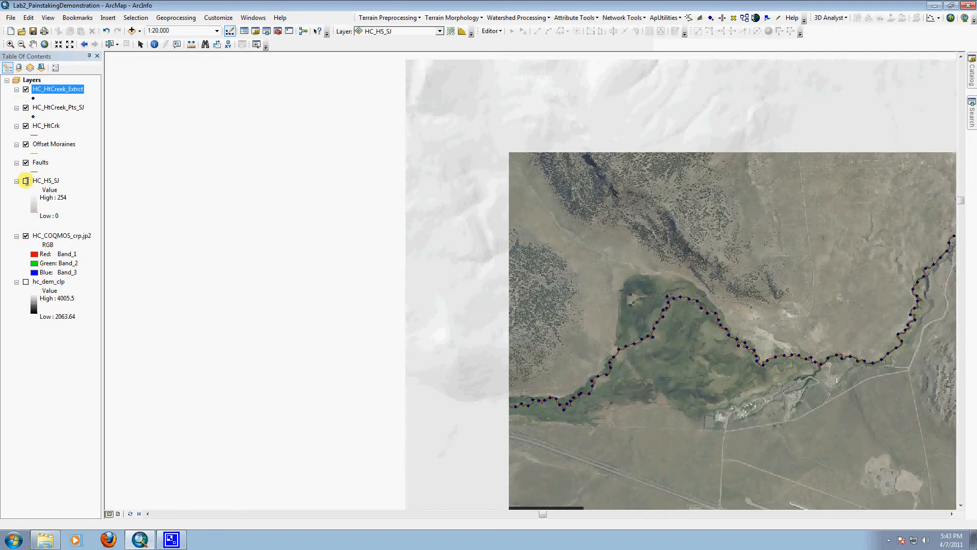
pyautogui.click(26, 180)
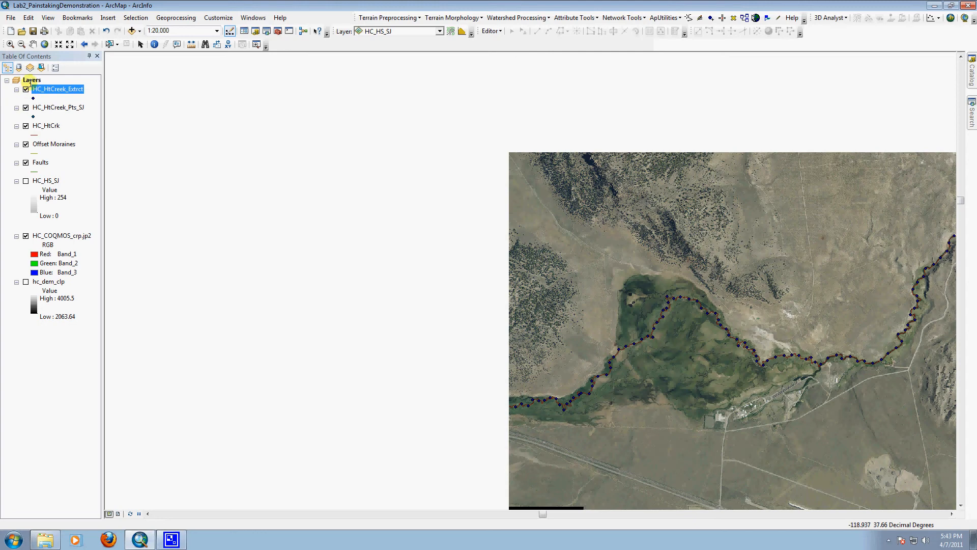
pyautogui.click(26, 107)
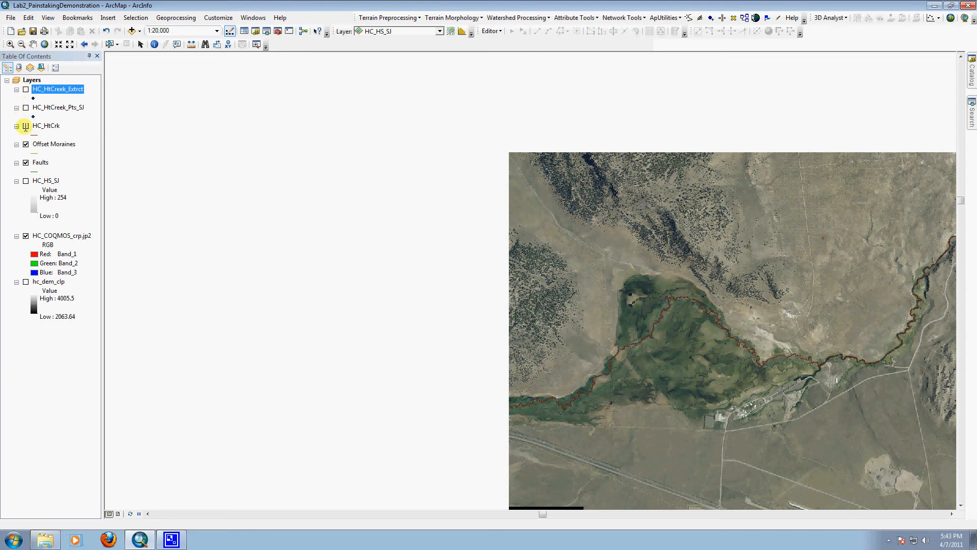
pyautogui.click(26, 126)
# Examine the aerial imagery southeast of the creek meadow, around the airstrip and the ground north of the gravel pit.
pyautogui.click(33, 44)
pyautogui.moveTo(837, 379); pyautogui.dragTo(540, 165)
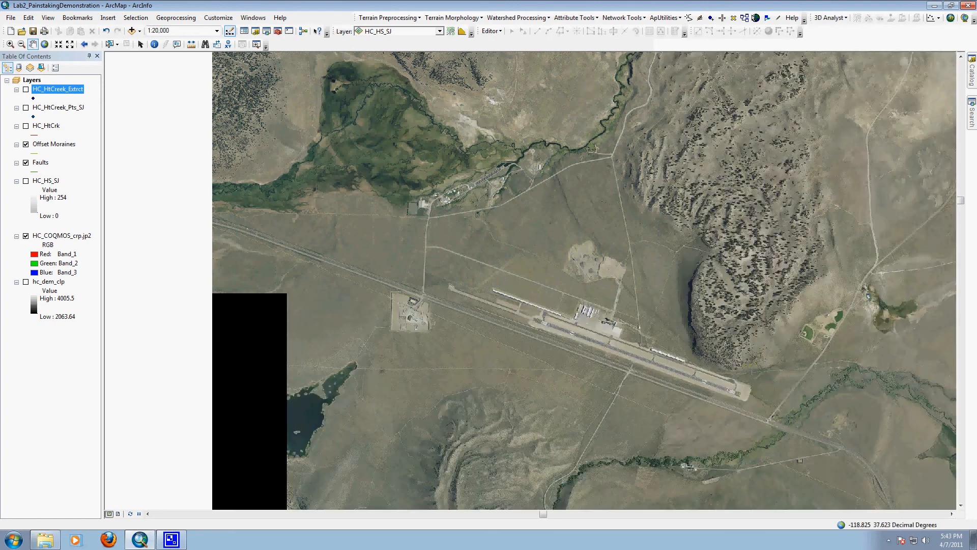
pyautogui.moveTo(751, 366); pyautogui.dragTo(658, 315)
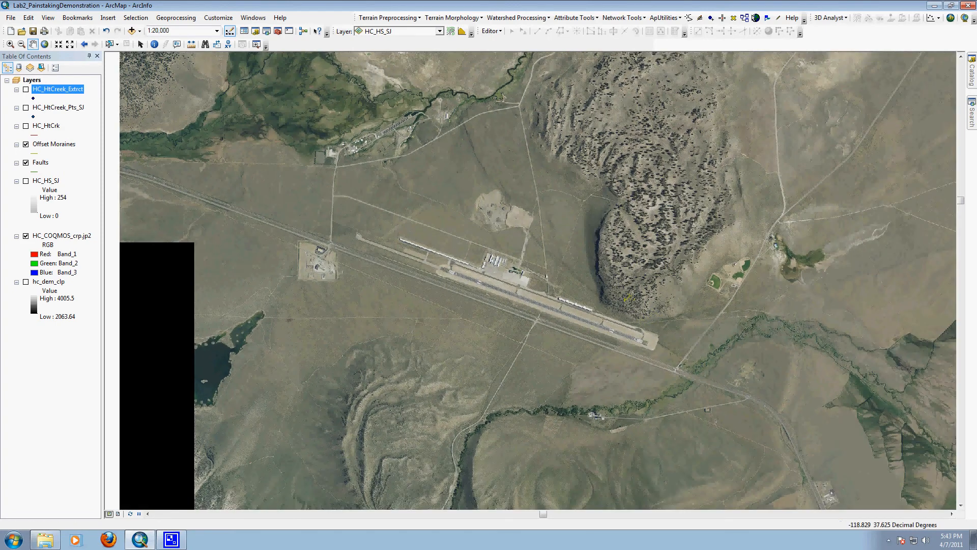
pyautogui.scroll(-2, 625, 302)
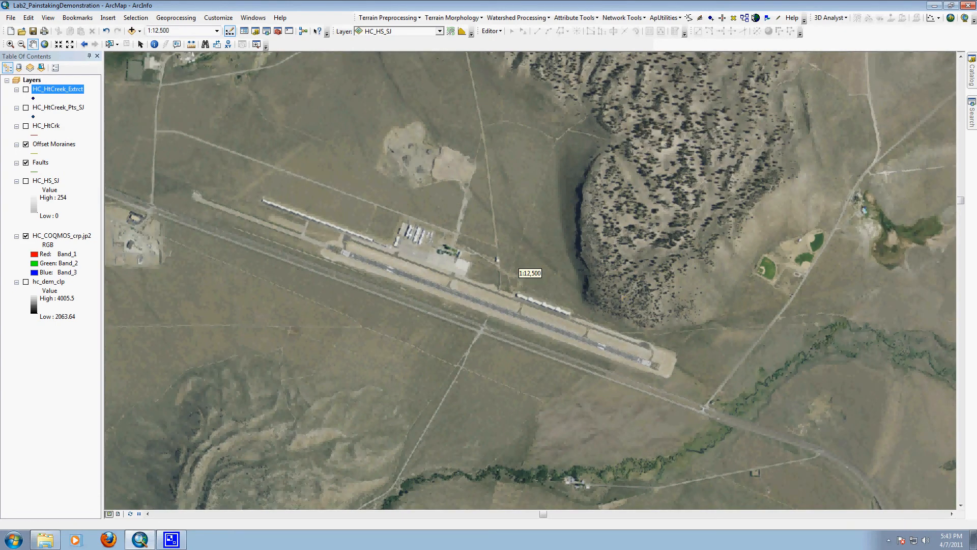
pyautogui.moveTo(539, 254); pyautogui.dragTo(611, 362)
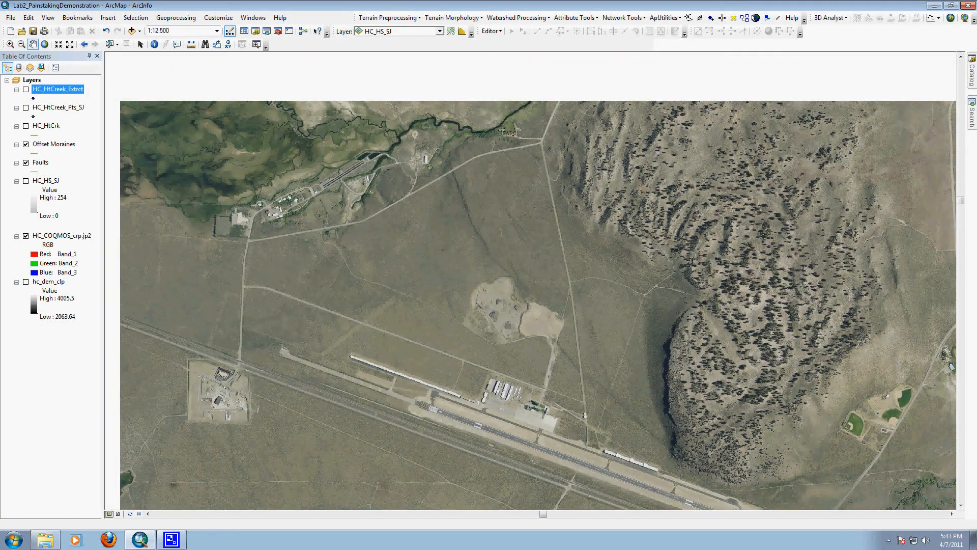
pyautogui.scroll(3, 530, 273)
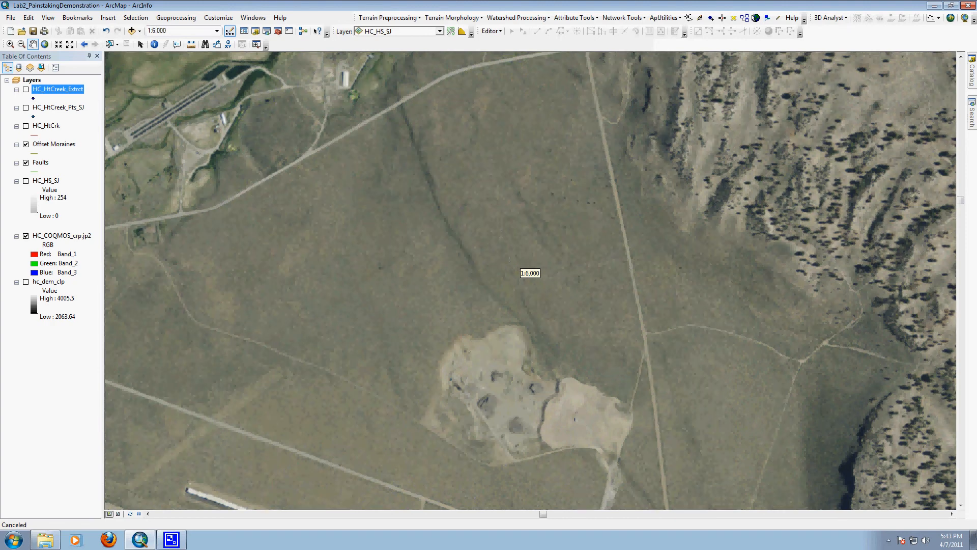
pyautogui.moveTo(530, 273); pyautogui.dragTo(517, 289)
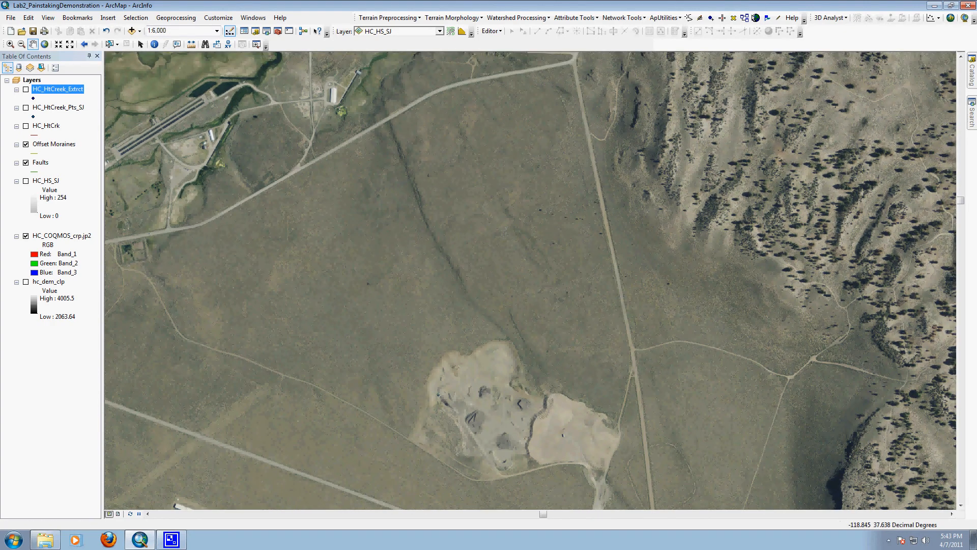
pyautogui.moveTo(516, 257); pyautogui.dragTo(515, 279)
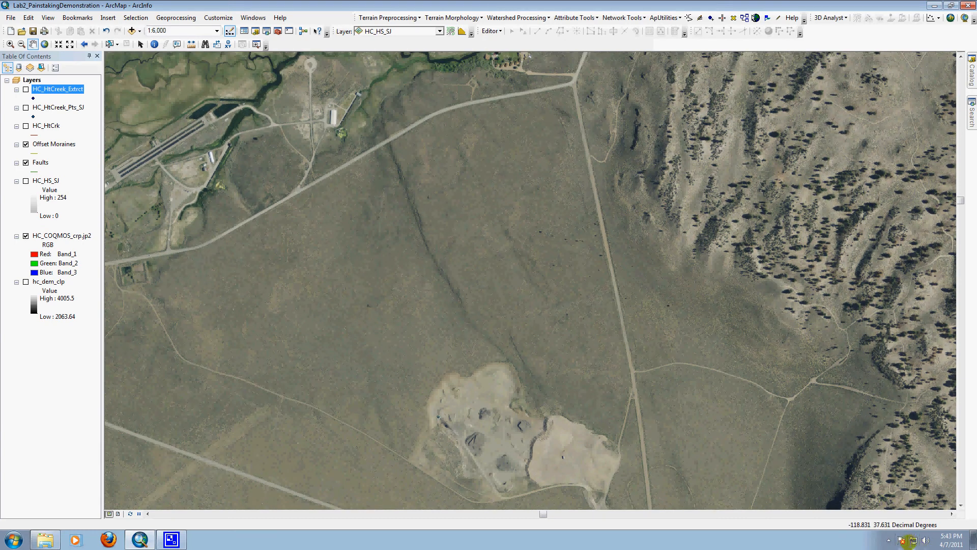
pyautogui.rightClick(887, 541)
pyautogui.click(844, 540)
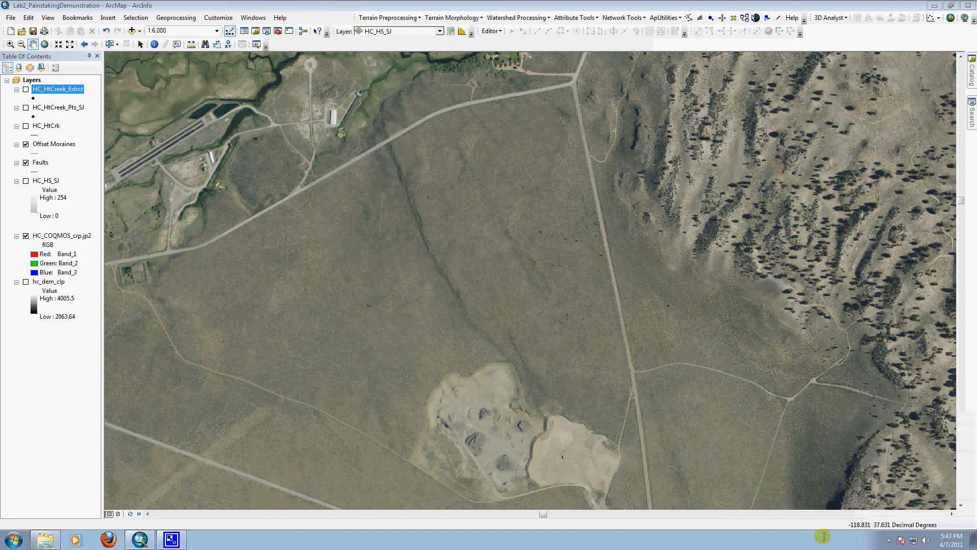
pyautogui.click(889, 540)
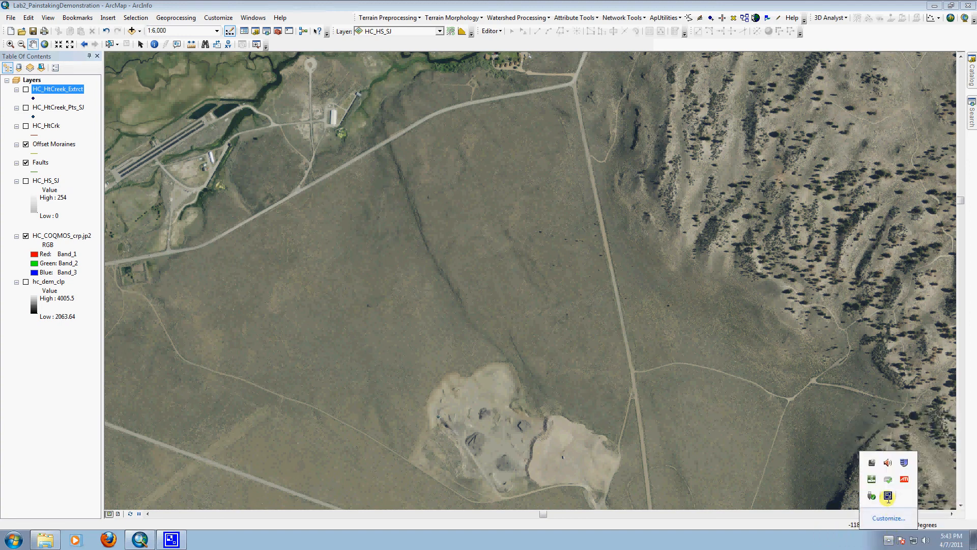